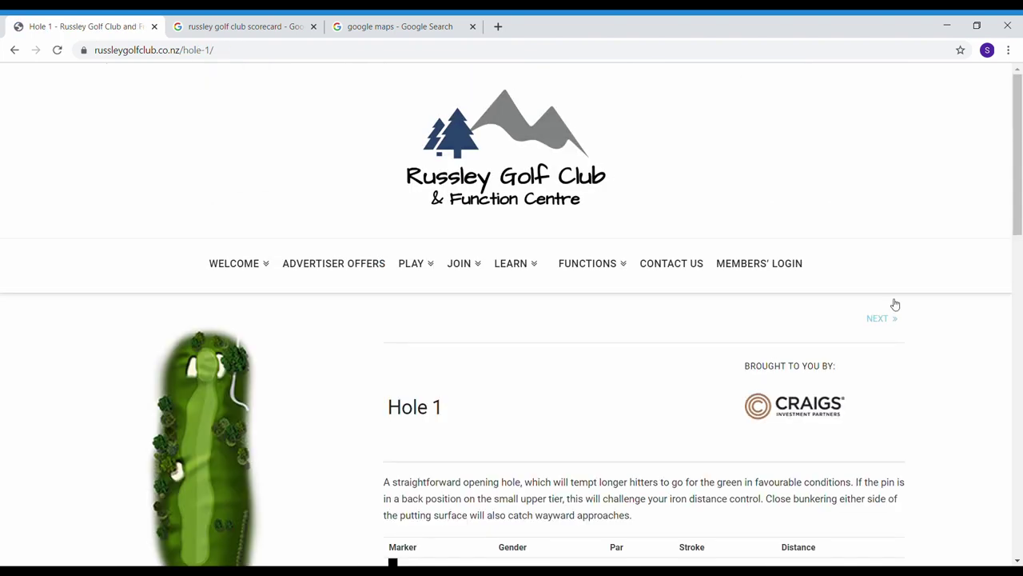
- Review the Hole 1 page's layout and marker distances, and the Russley course map in the scorecard image results
drag(1018, 164, 1021, 301)
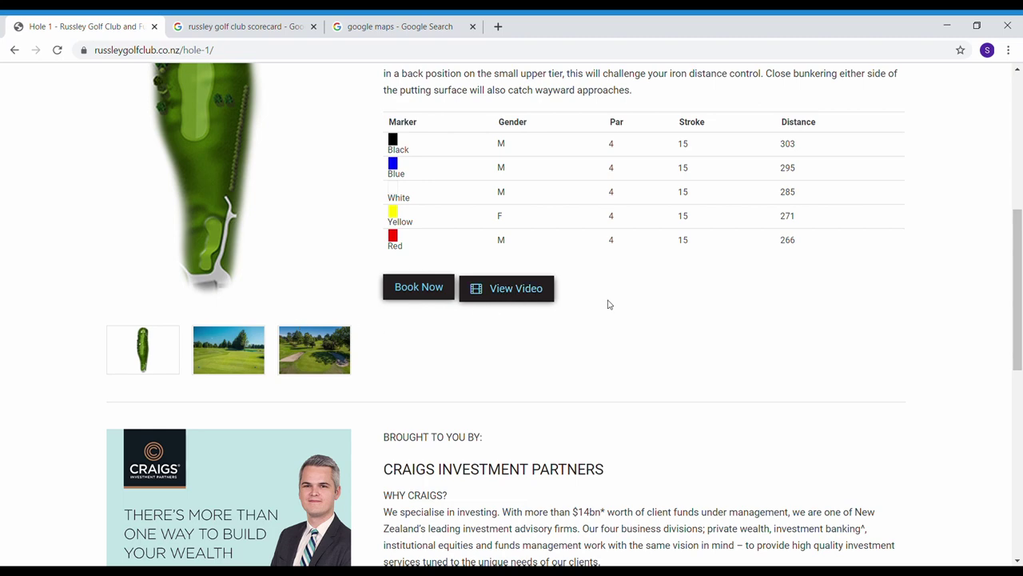
drag(1020, 214, 1021, 88)
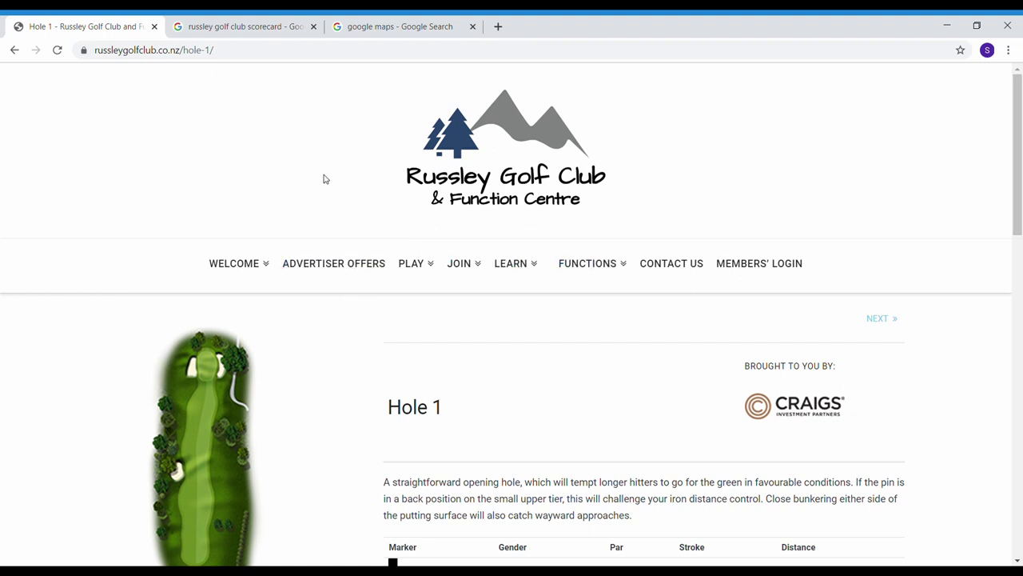
click(252, 29)
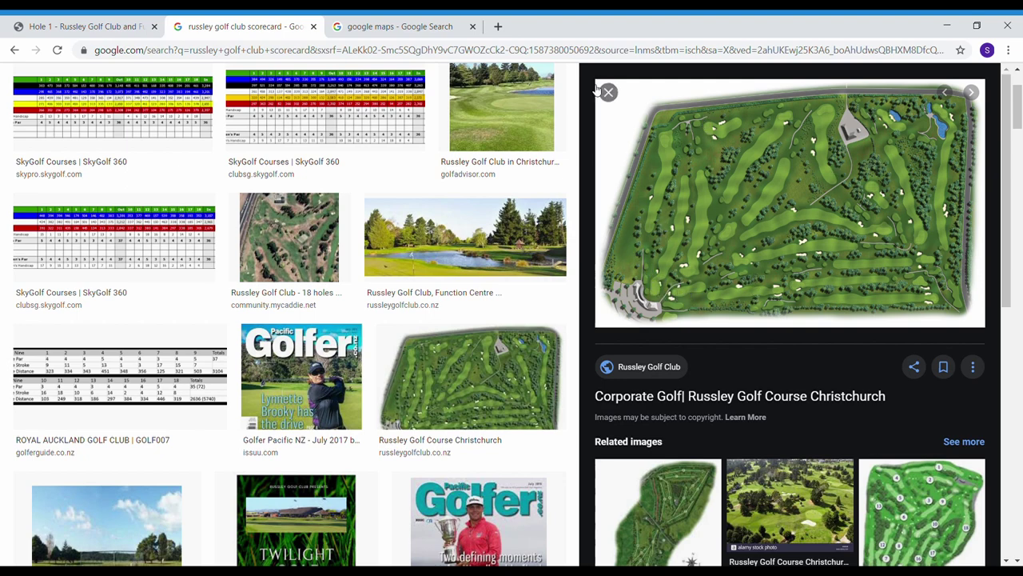
- Open Google Maps from the search results and look up Russley Golf Club
click(385, 29)
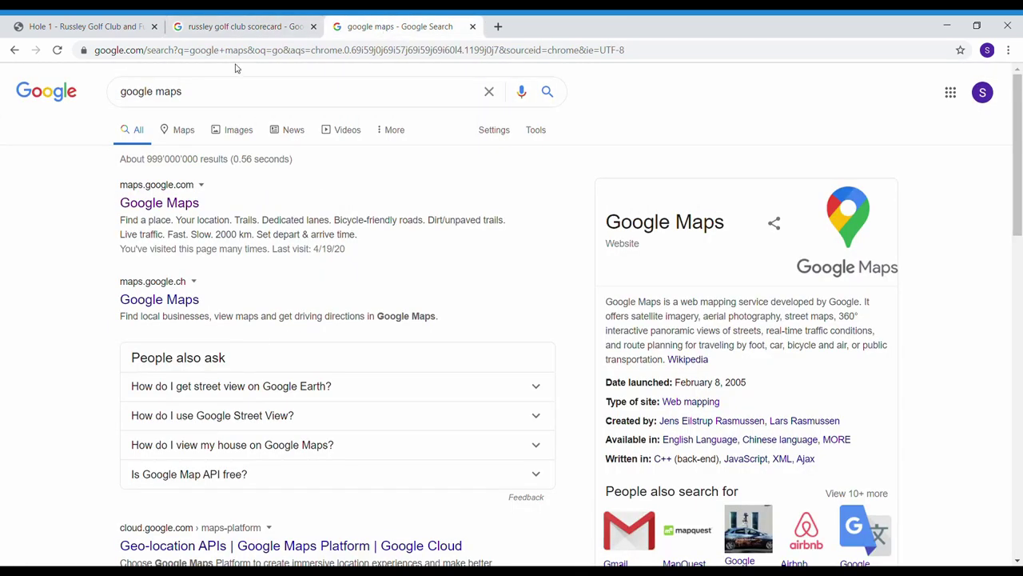
click(166, 202)
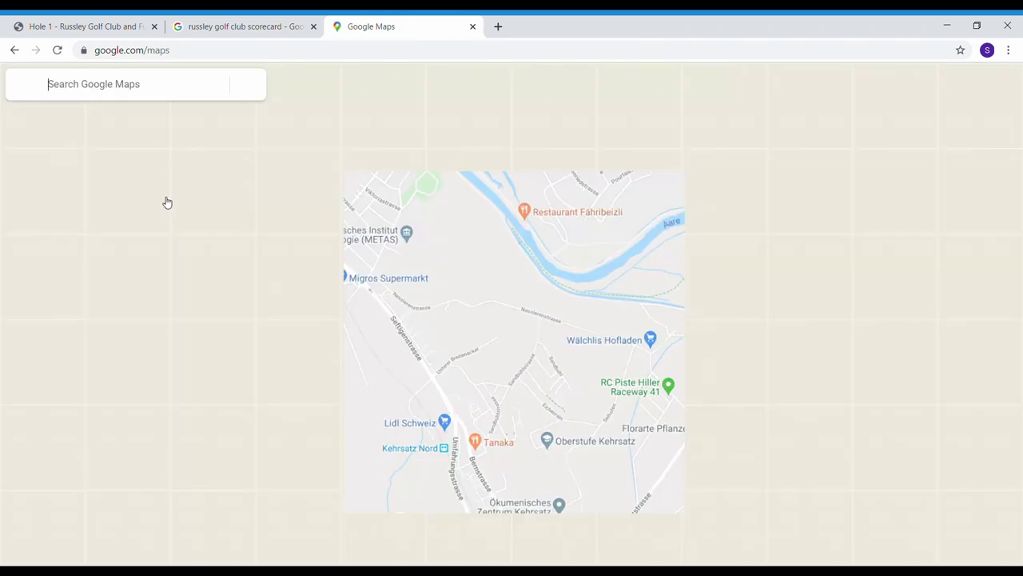
click(118, 87)
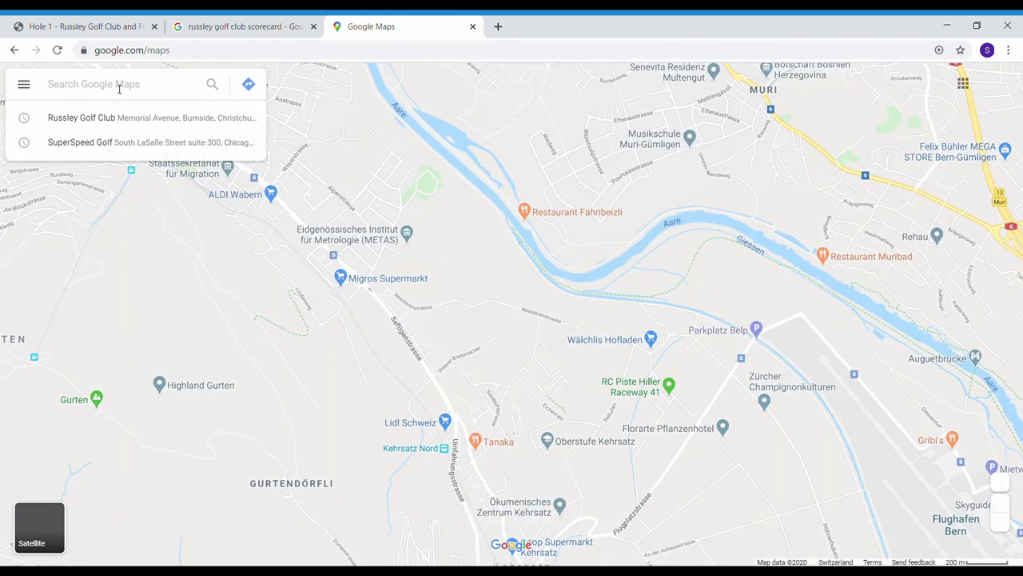
text(rus)
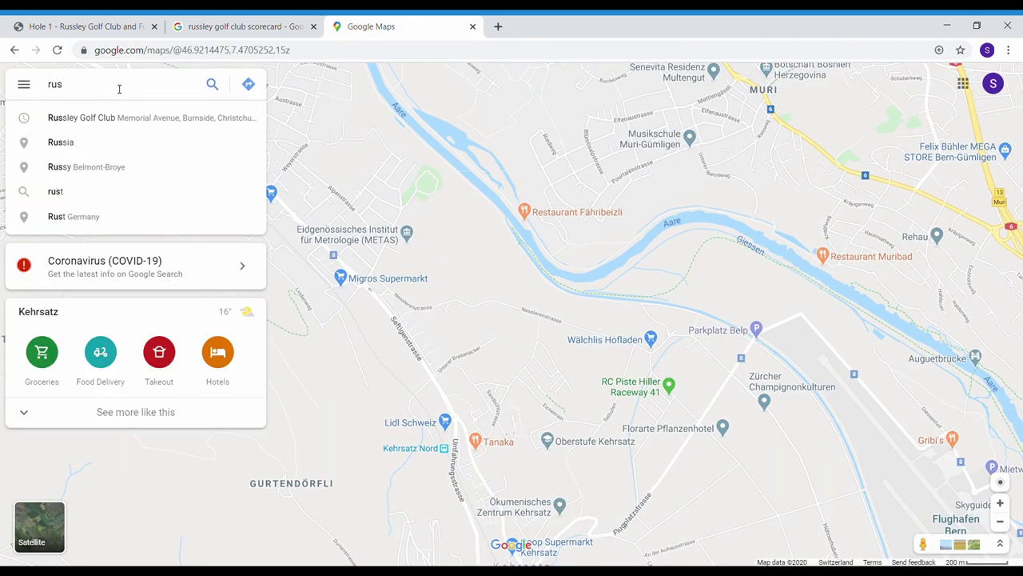
click(103, 117)
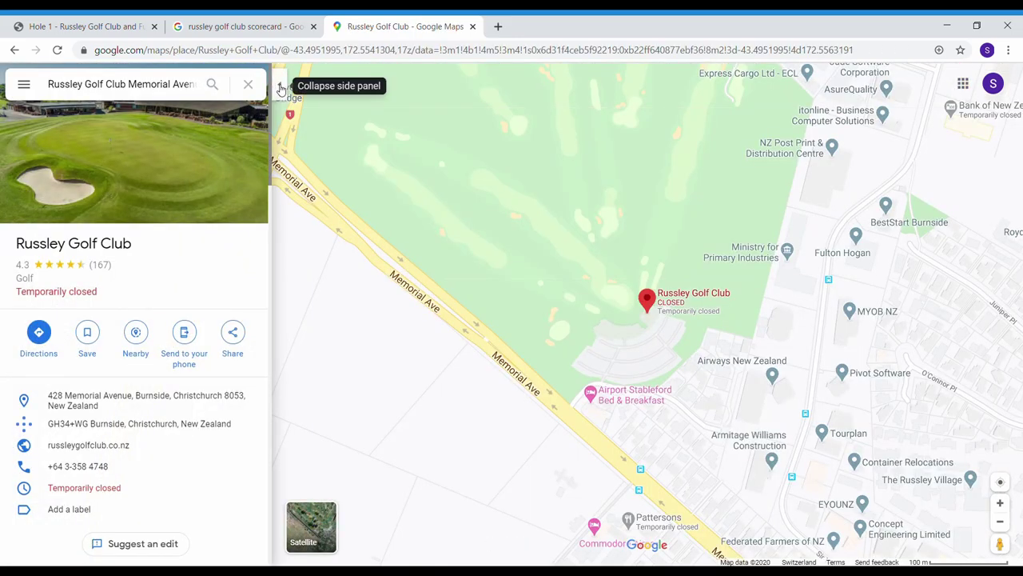
- Hide the place details, switch the map to satellite imagery and frame the golf course
click(277, 85)
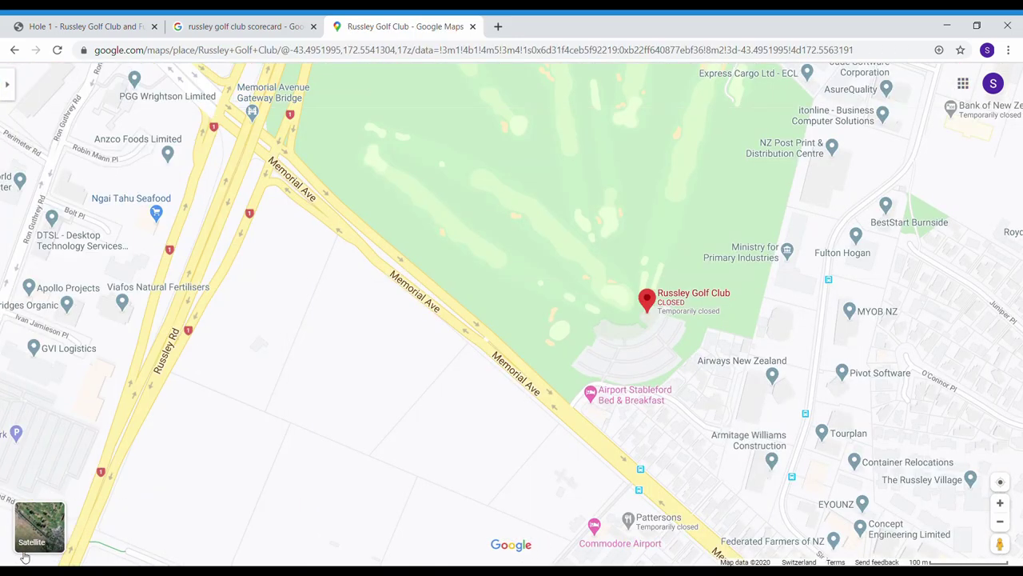
click(40, 531)
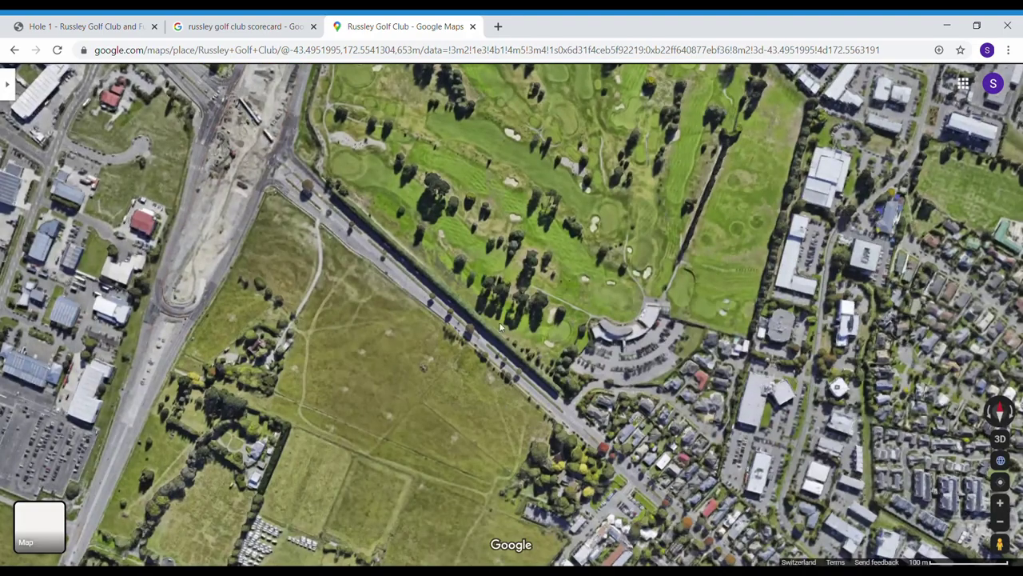
drag(499, 342, 489, 366)
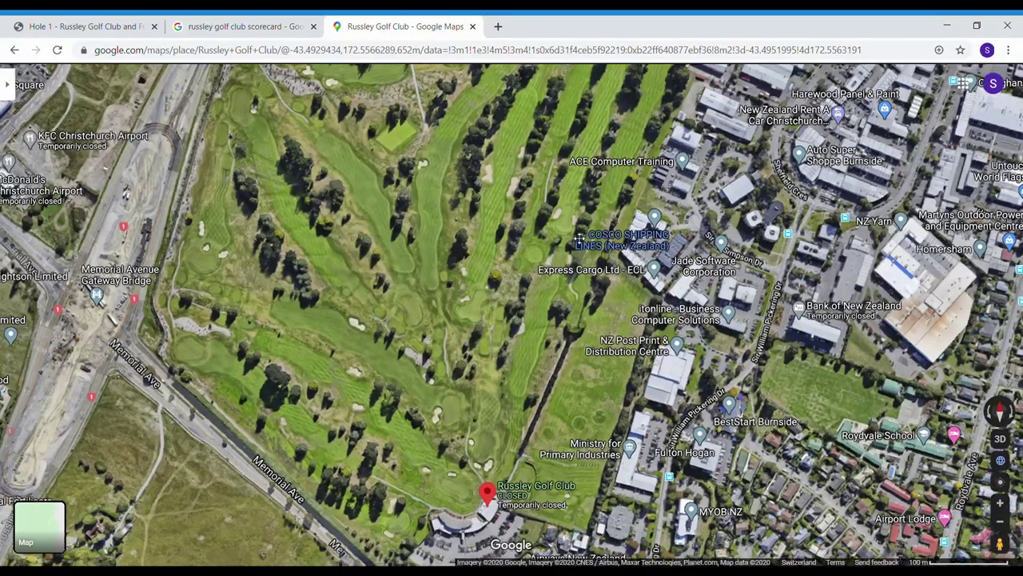
drag(591, 238, 533, 239)
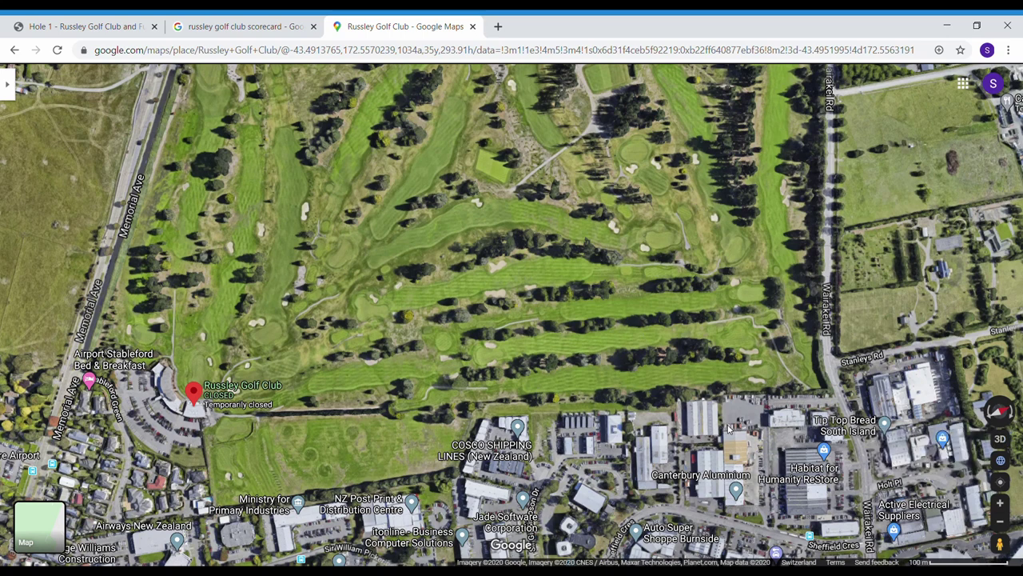
- Switch the satellite map to 3D and inspect the fairways and trees at different tilt angles
click(1000, 502)
click(1000, 502)
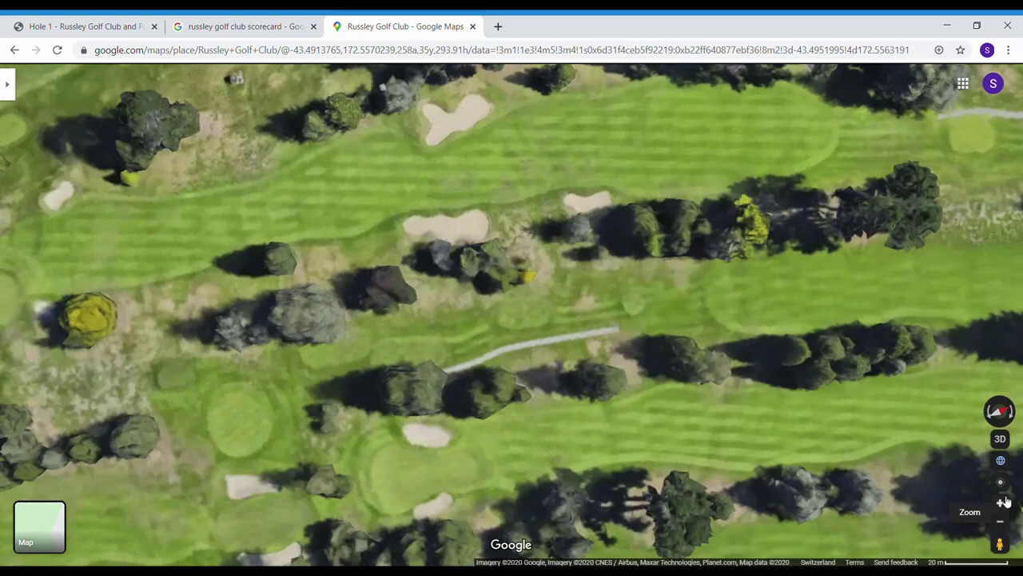
click(1000, 438)
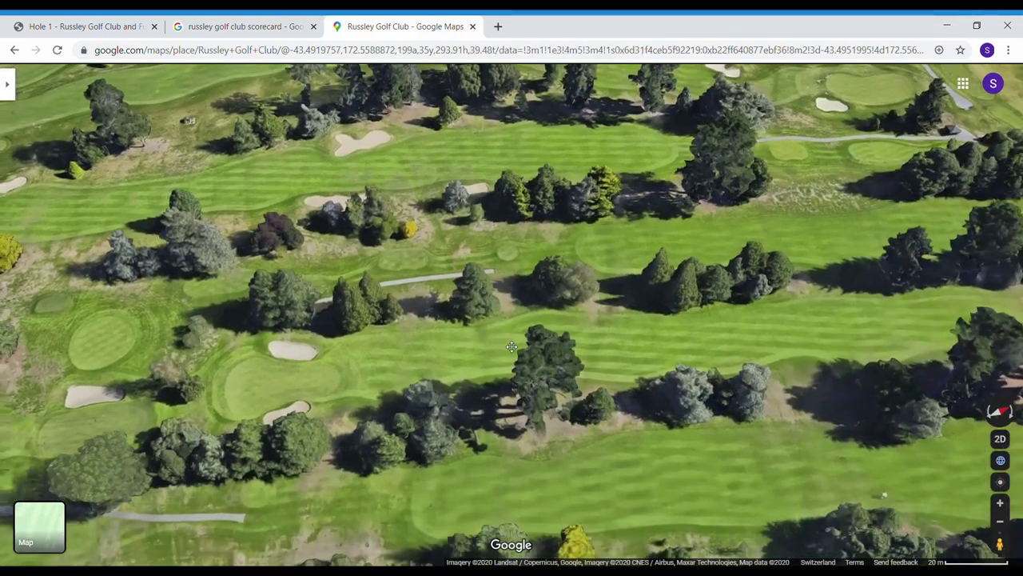
drag(512, 346, 563, 185)
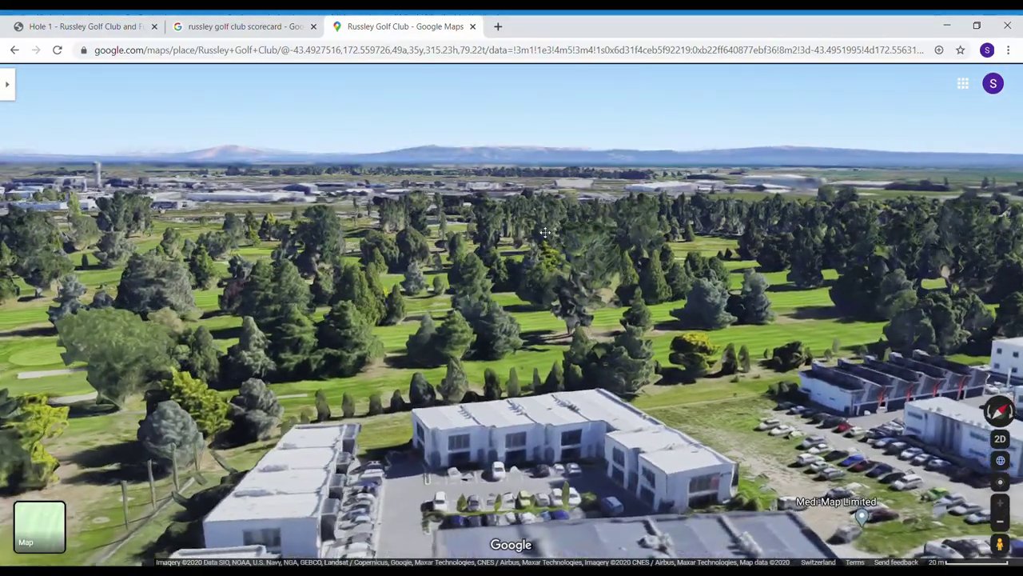
drag(545, 232, 534, 363)
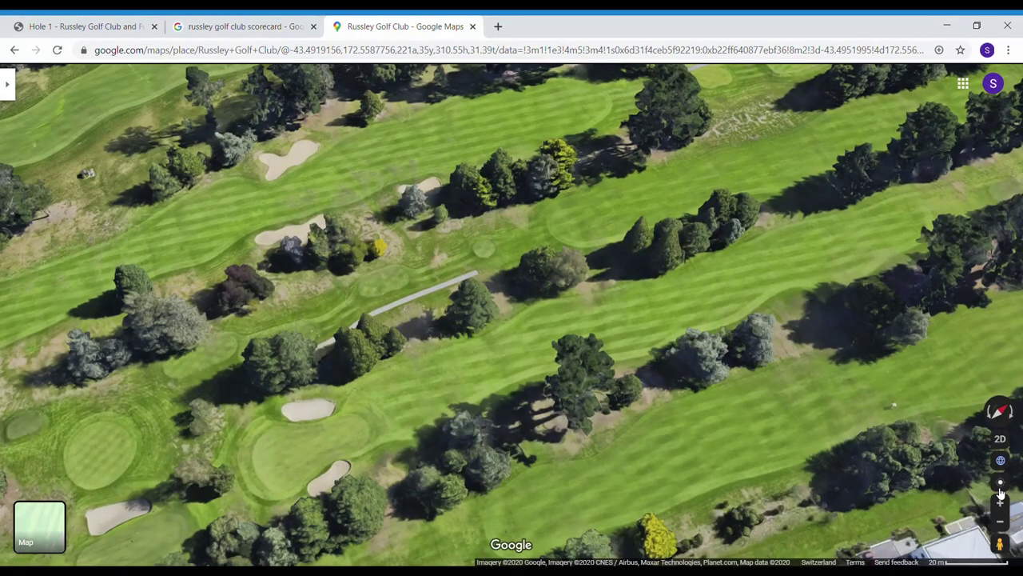
- Measure a straight line about 280 m long from the rearmost tee to the rough beside the fairway bunker
click(1000, 522)
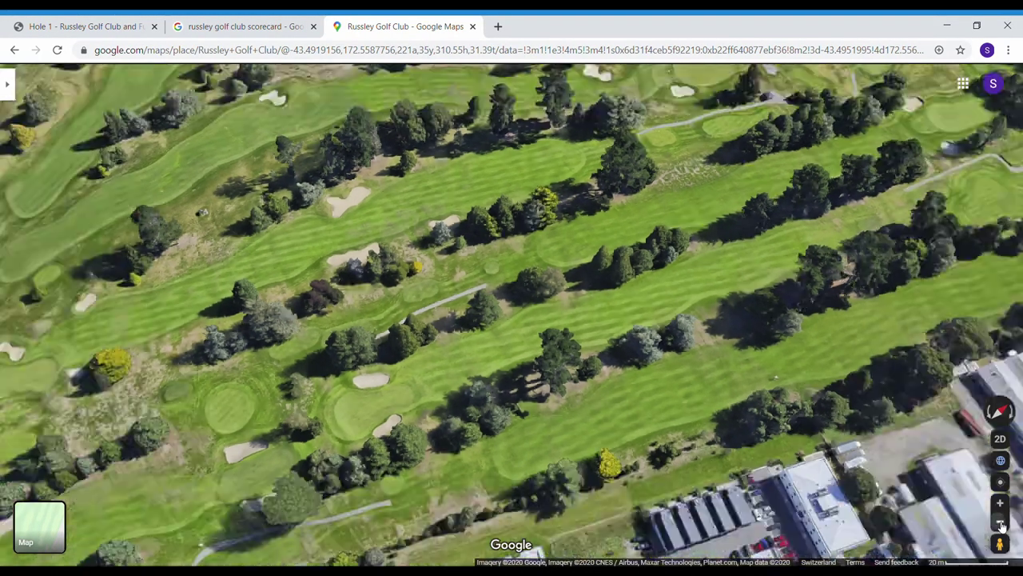
click(1000, 522)
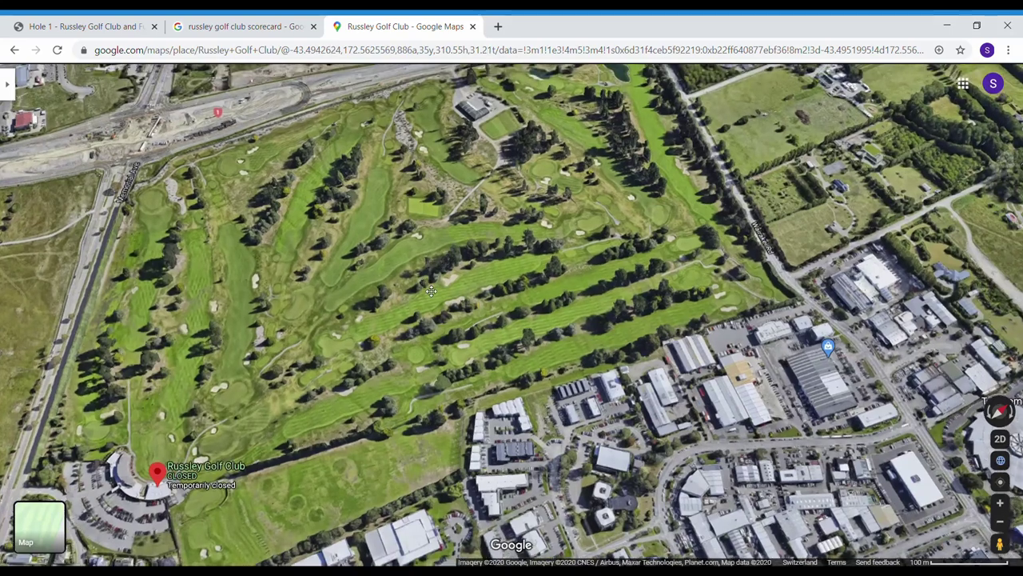
drag(409, 274, 333, 352)
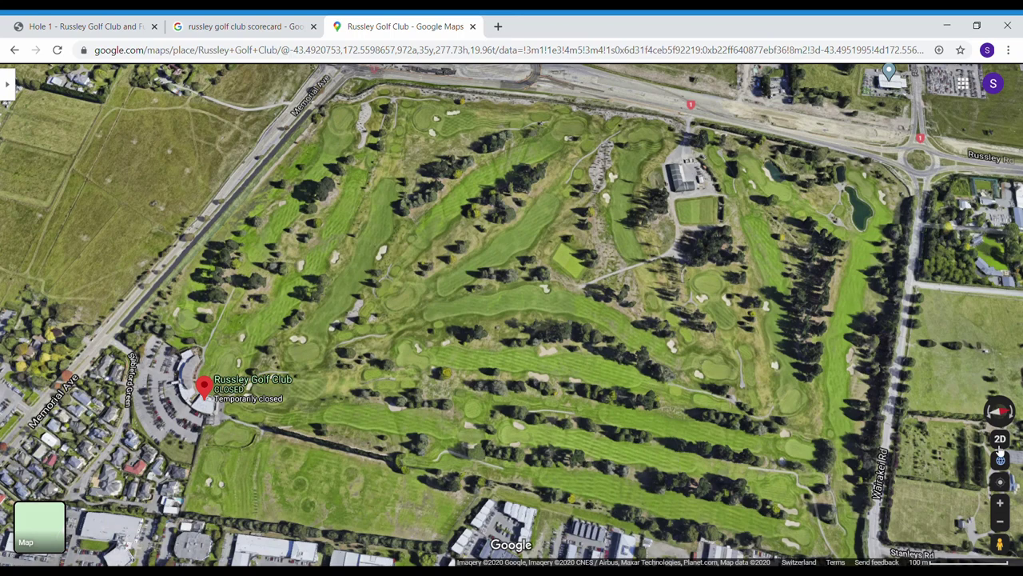
click(1000, 502)
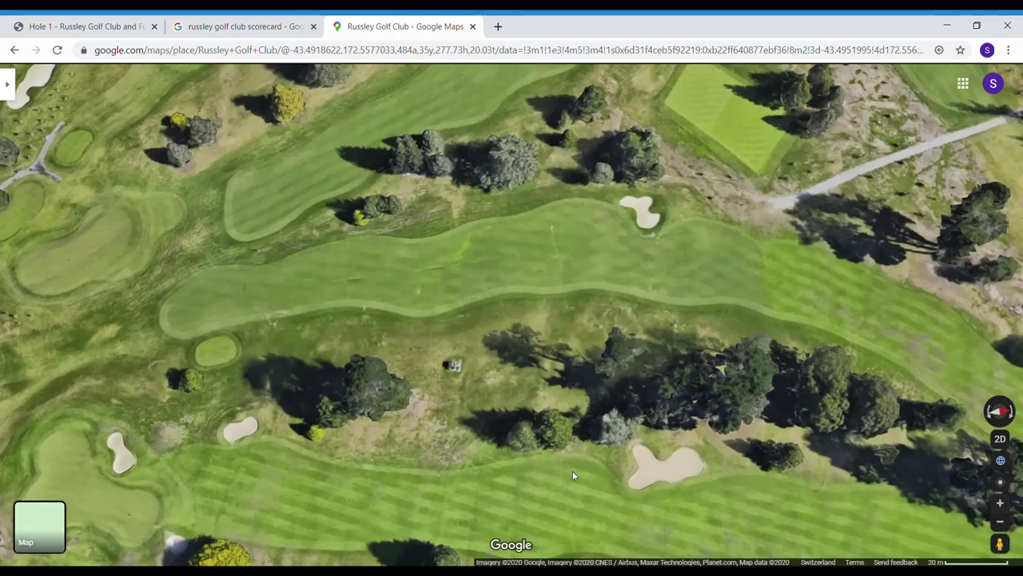
drag(269, 365, 564, 422)
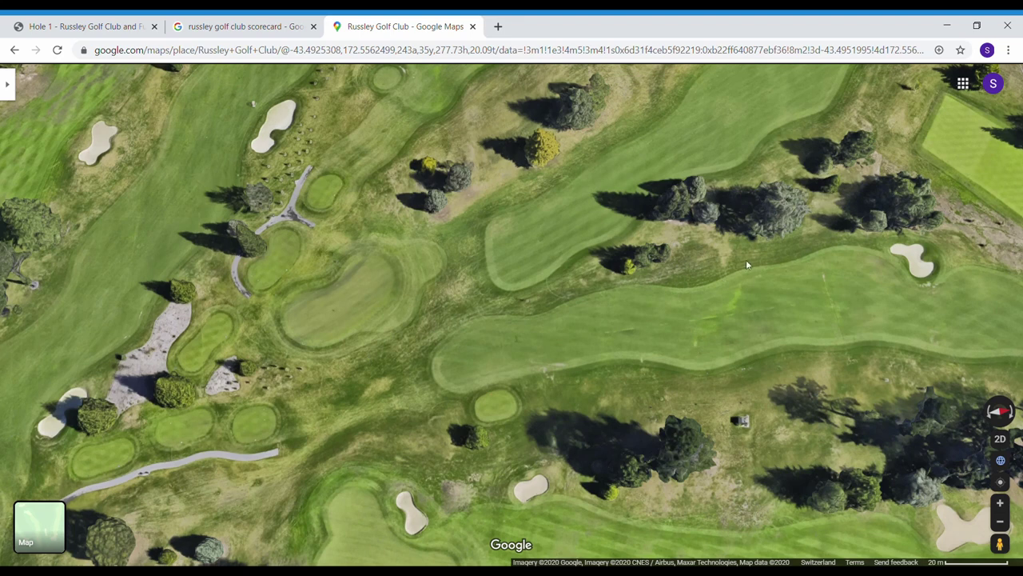
right_click(74, 471)
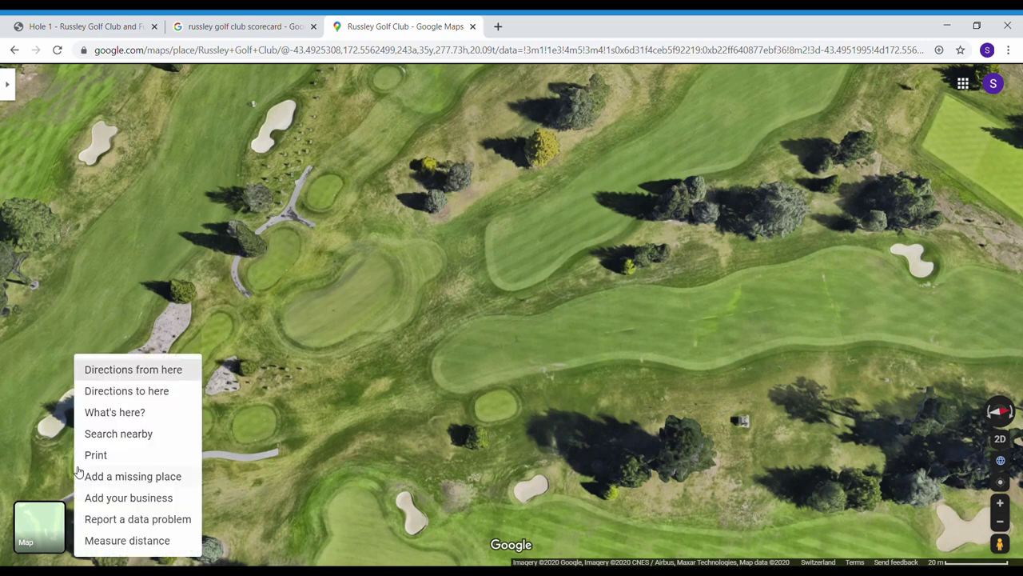
click(119, 541)
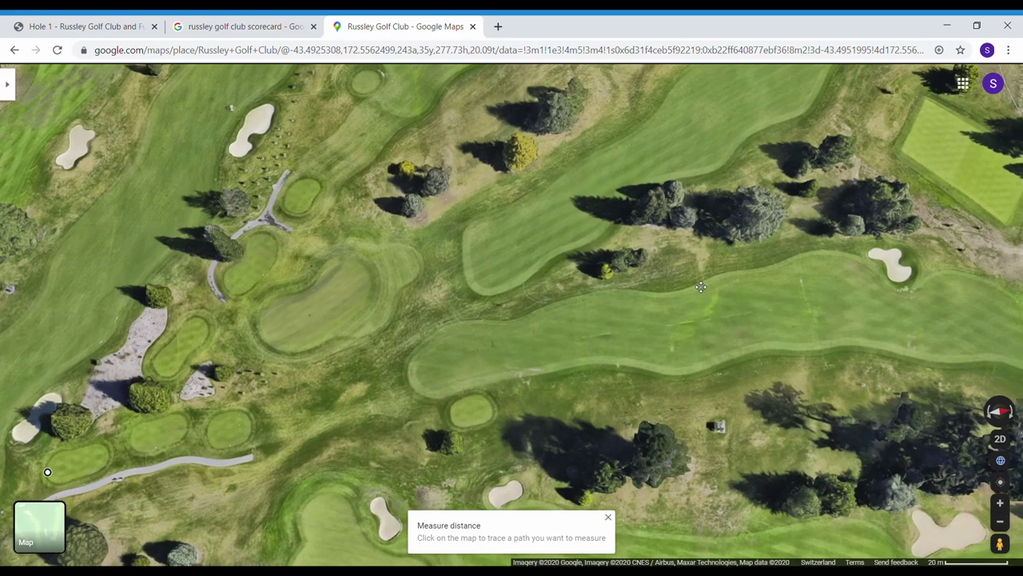
click(840, 253)
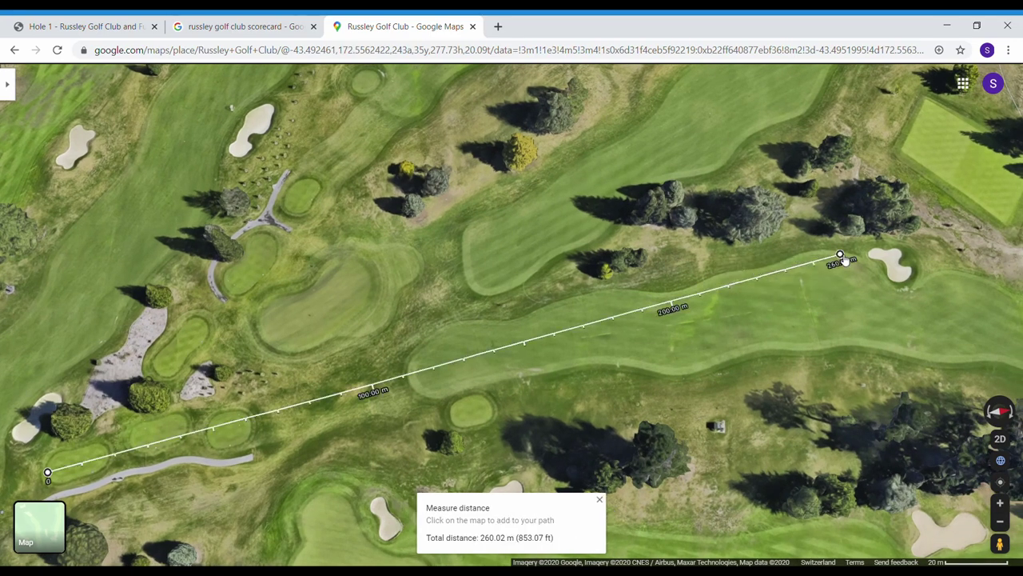
drag(843, 256, 901, 243)
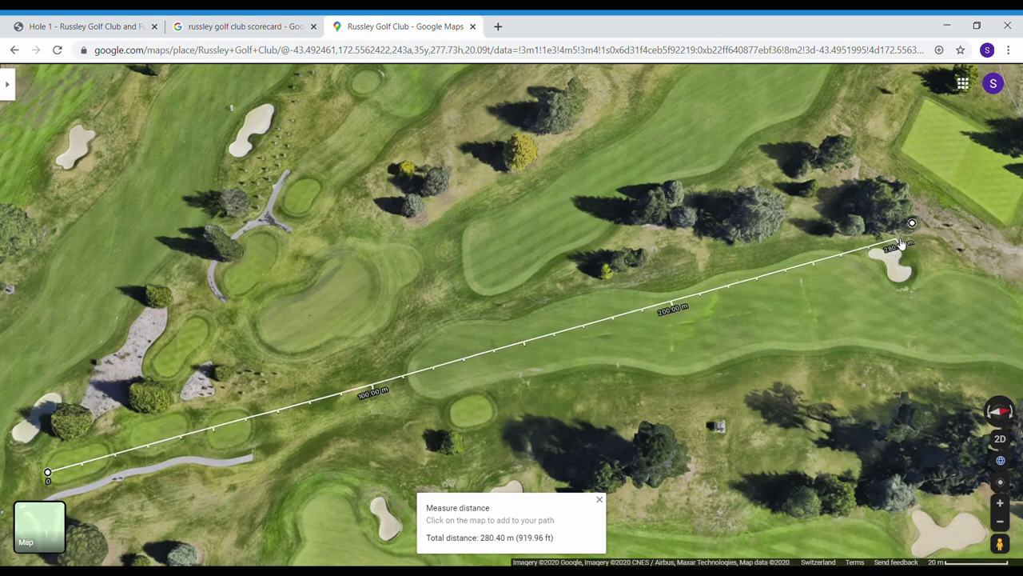
- Move the line's endpoint to the trees across the fairway at about 280 m, and close a triangle via the bunker's edge back to the tee
drag(901, 243, 966, 419)
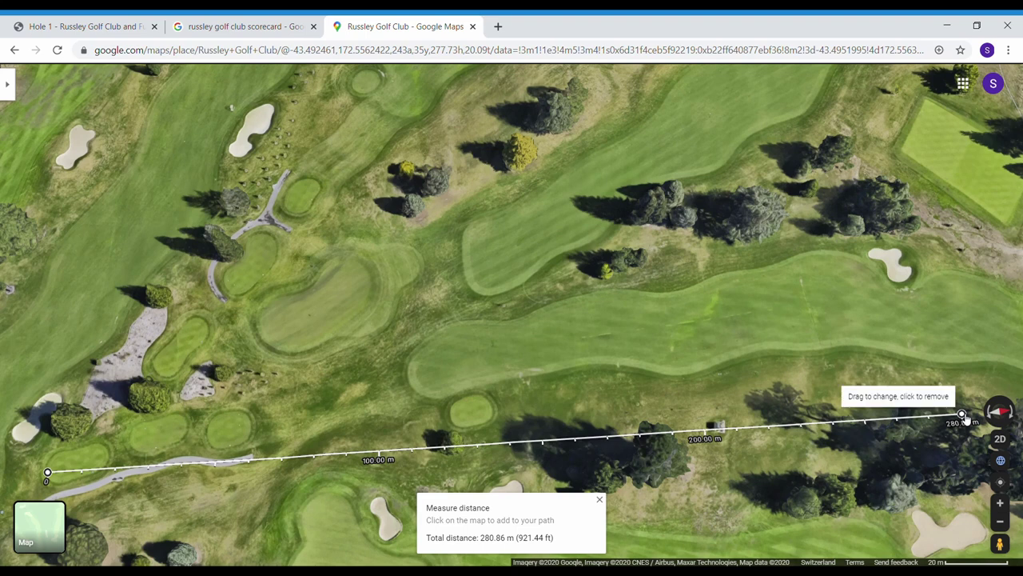
click(915, 236)
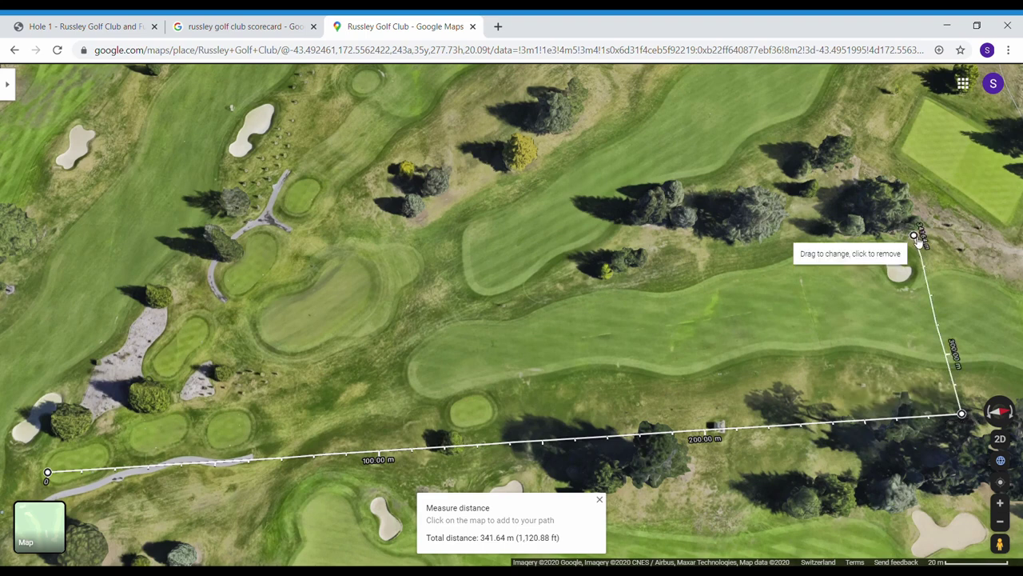
drag(915, 237, 920, 243)
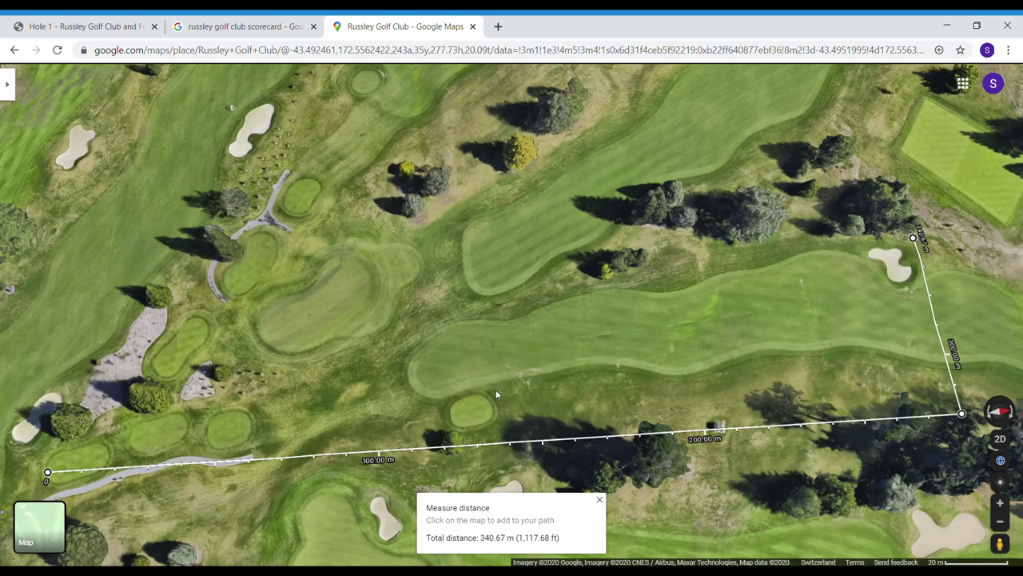
click(47, 472)
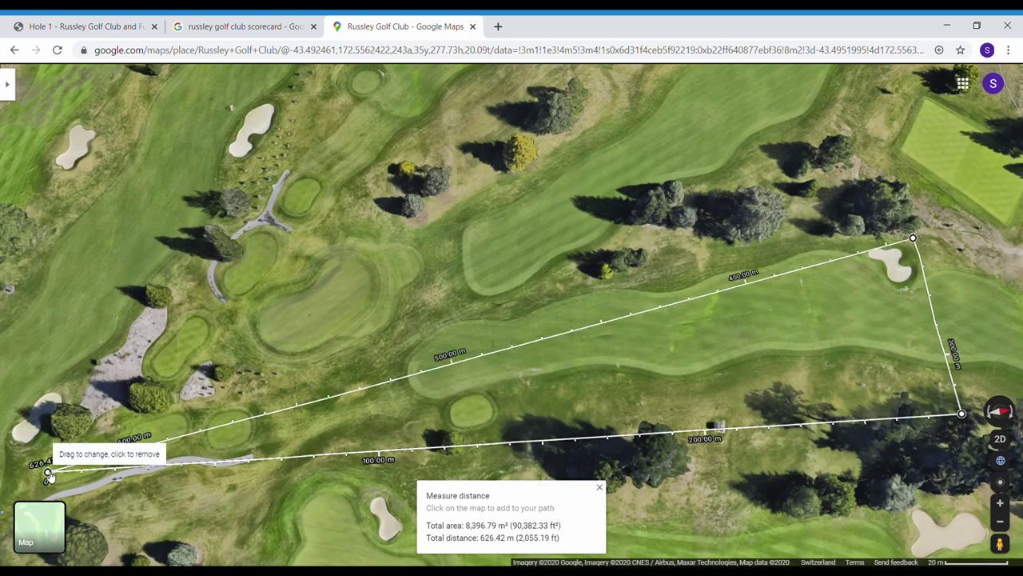
- Extend the measured path from the tee through the middle of the triangle to the tree shadows beyond its far side
drag(777, 338, 745, 274)
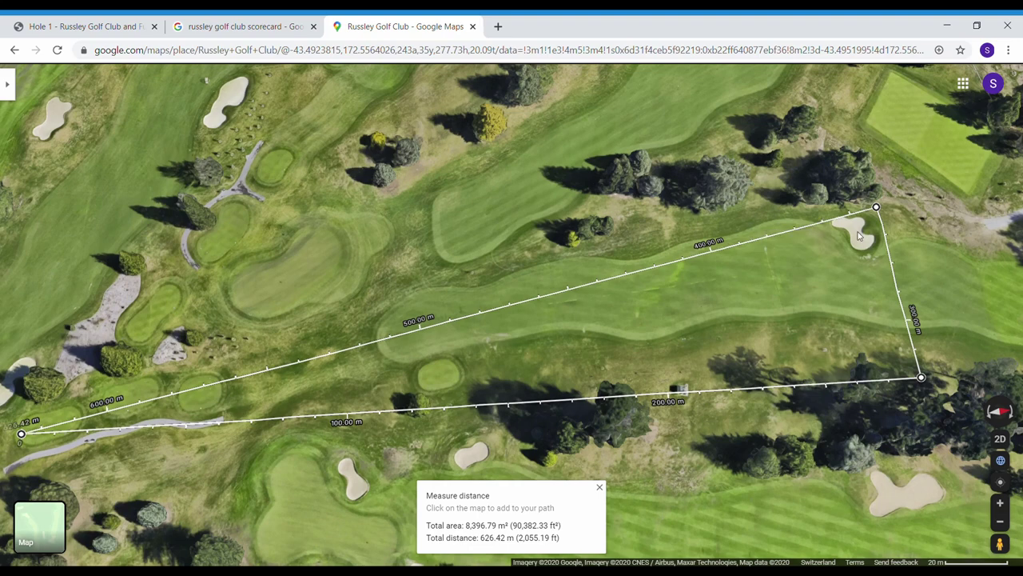
drag(829, 318, 711, 362)
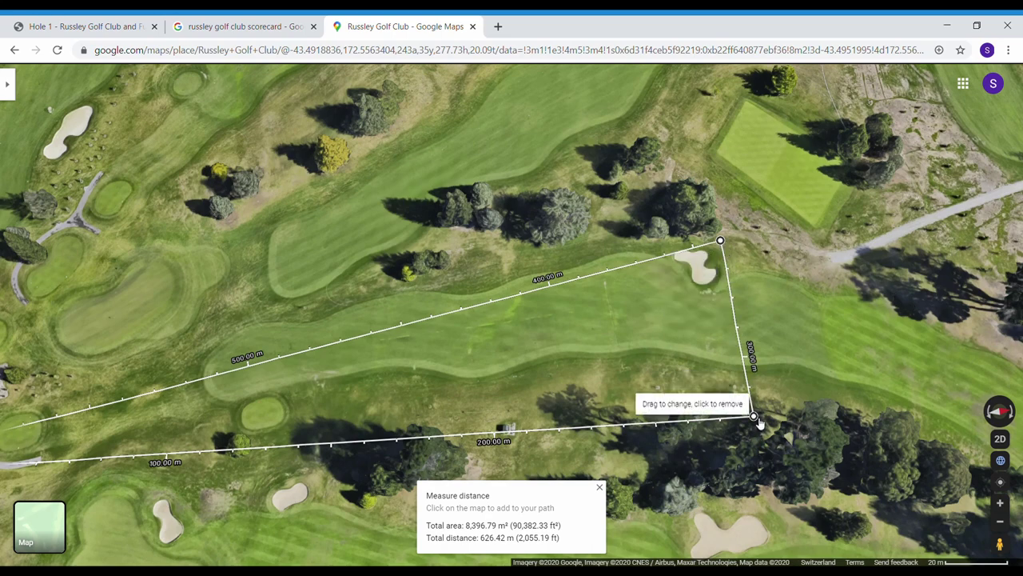
click(937, 290)
drag(937, 291, 941, 295)
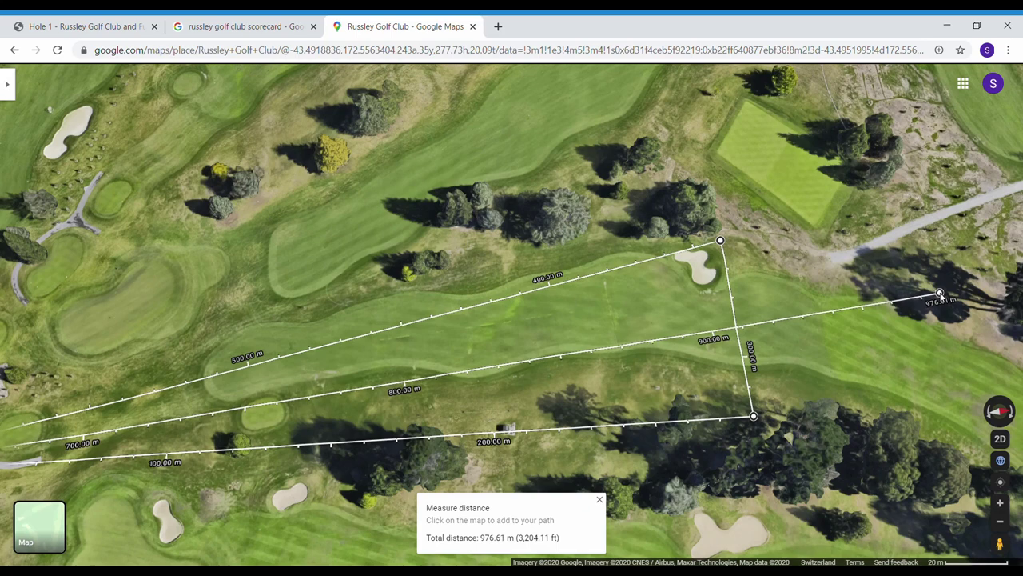
- Add an intermediate point on the centre line over the fairway, just short of the triangle's far side
drag(837, 442, 969, 367)
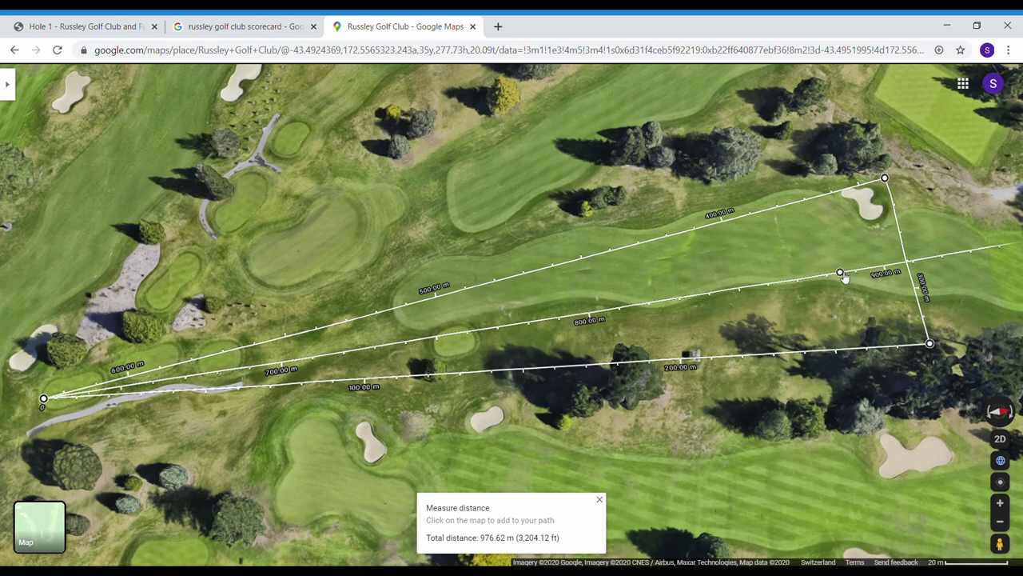
drag(841, 257, 719, 274)
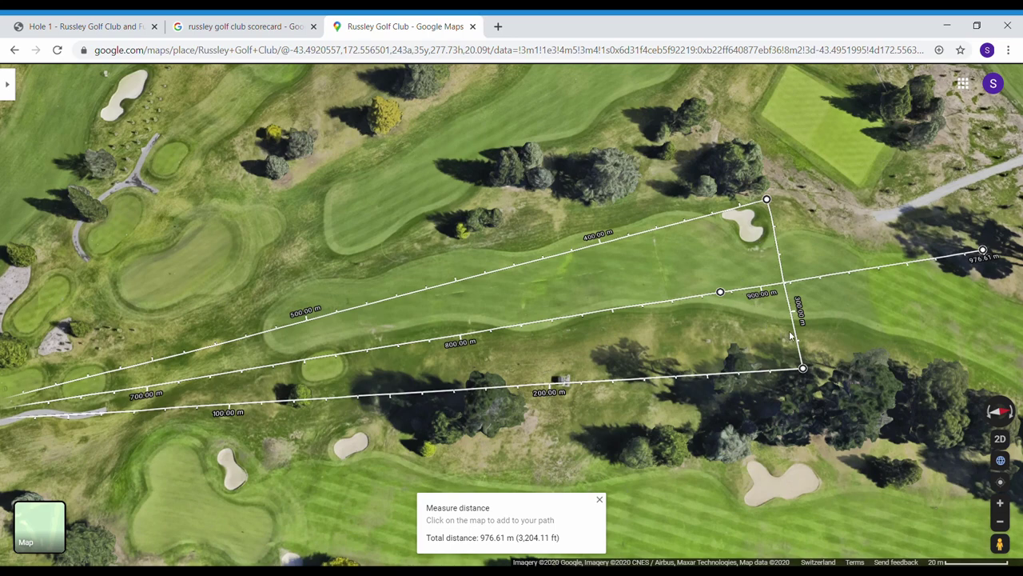
drag(884, 291, 983, 287)
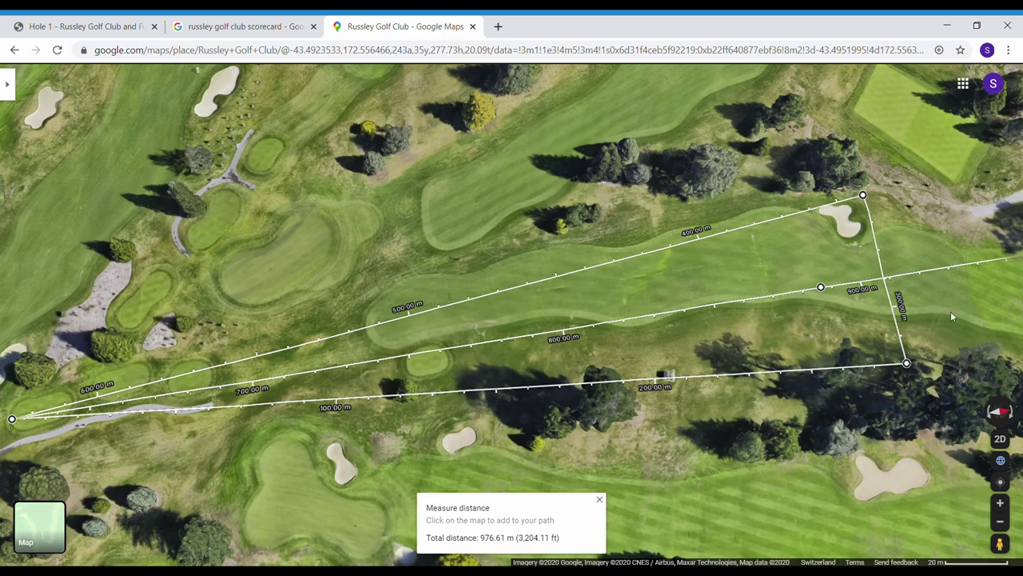
- Review the landing area around the shot spread and beyond the fairway bunker, and clear the measurement from the map
drag(939, 318, 906, 320)
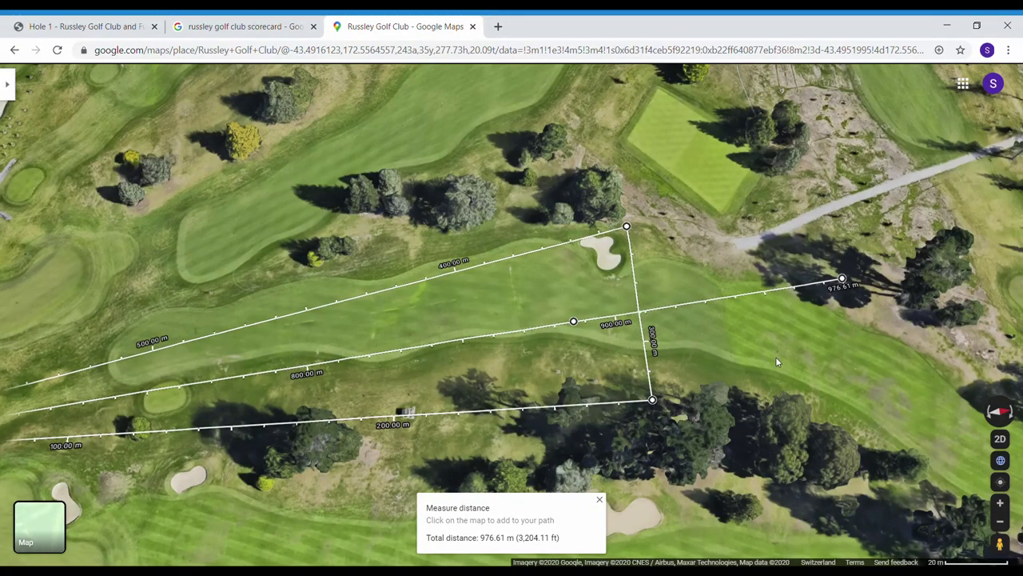
drag(775, 362, 693, 338)
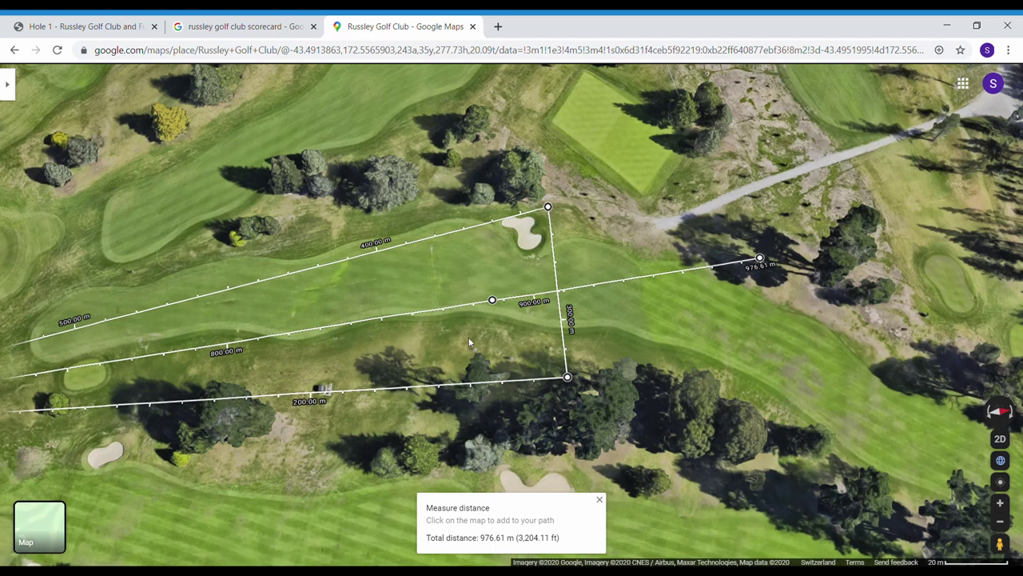
drag(734, 314, 628, 318)
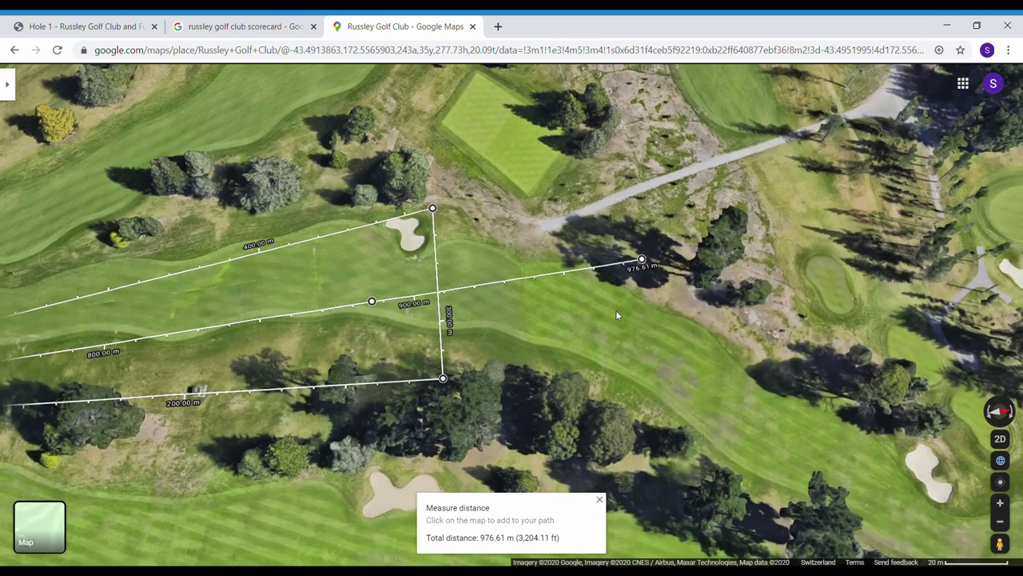
drag(555, 357, 651, 367)
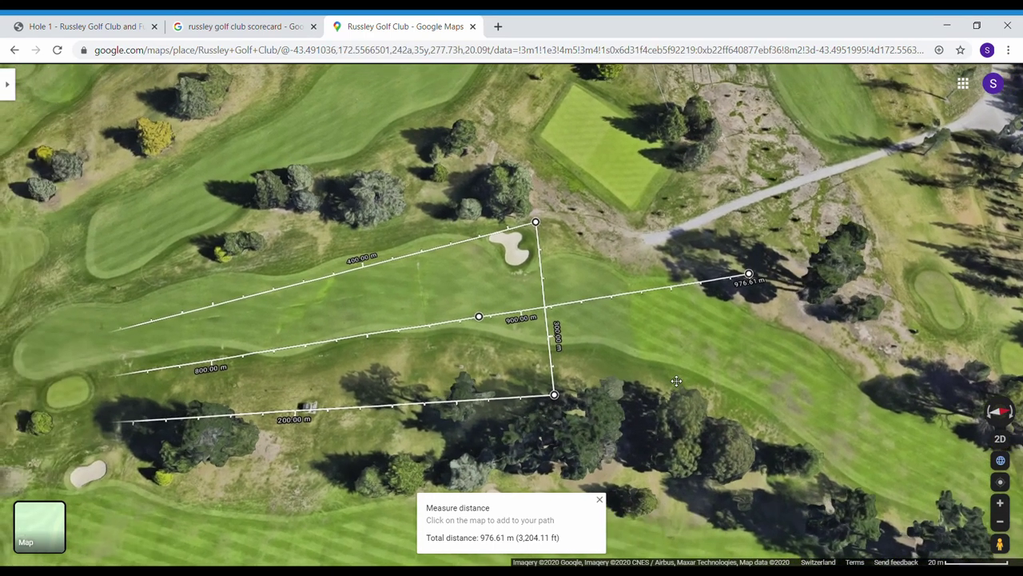
click(603, 501)
- Measure a straight line about 253 m long from the tee of the dogleg hole to the rough beside the grey-roofed building
drag(766, 367, 673, 379)
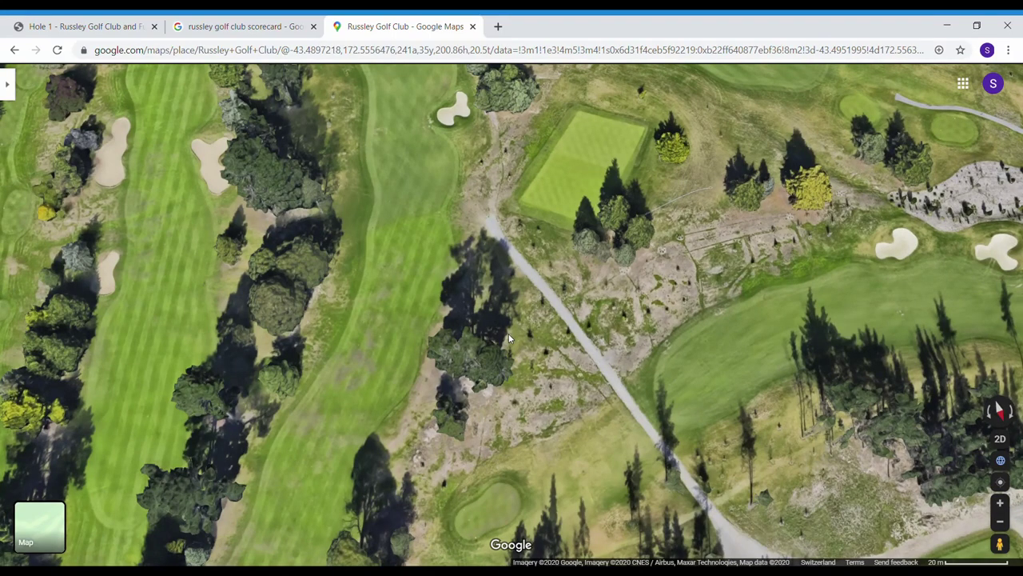
drag(691, 422, 589, 377)
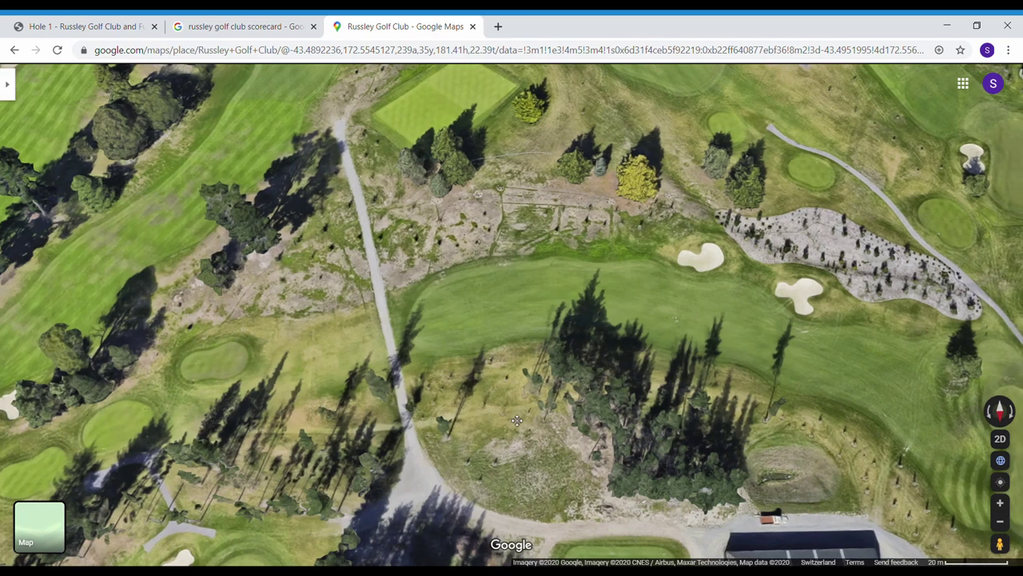
drag(586, 404, 540, 357)
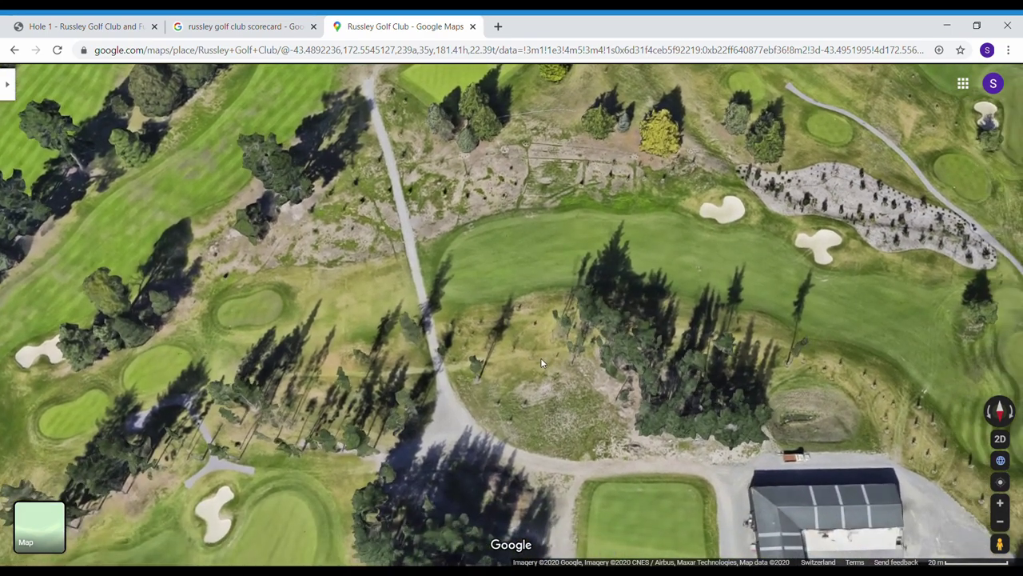
click(1000, 521)
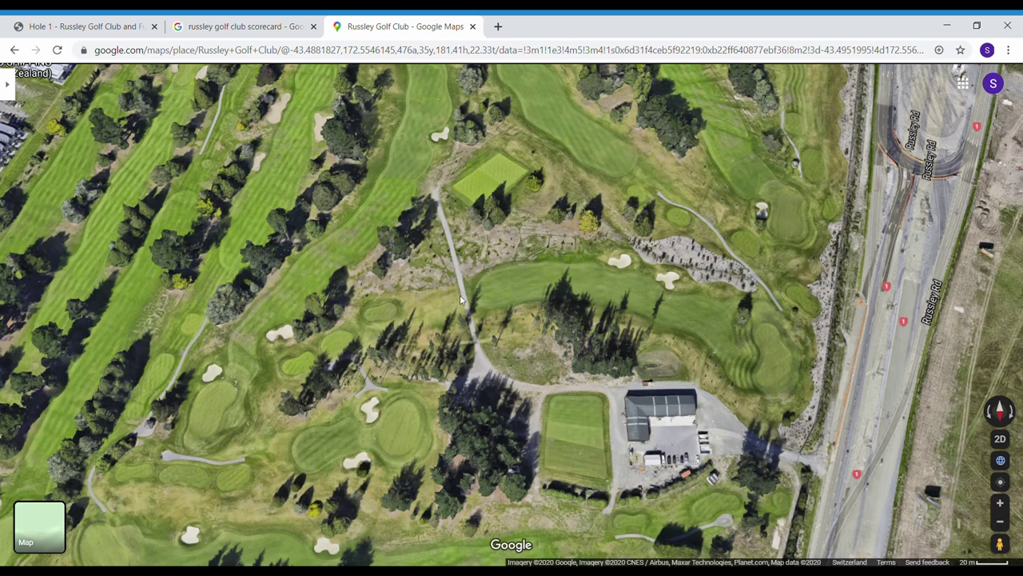
right_click(283, 366)
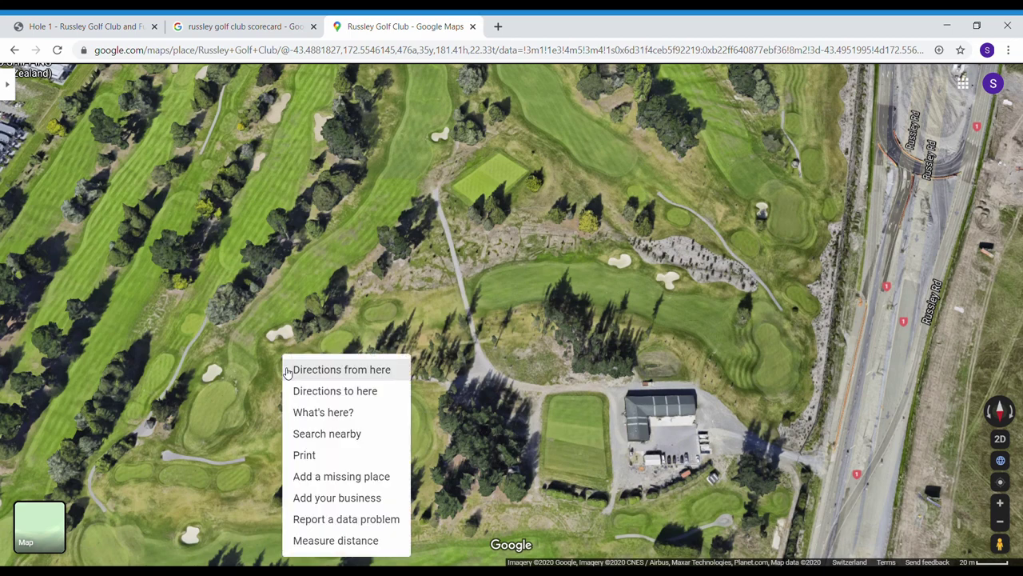
click(312, 541)
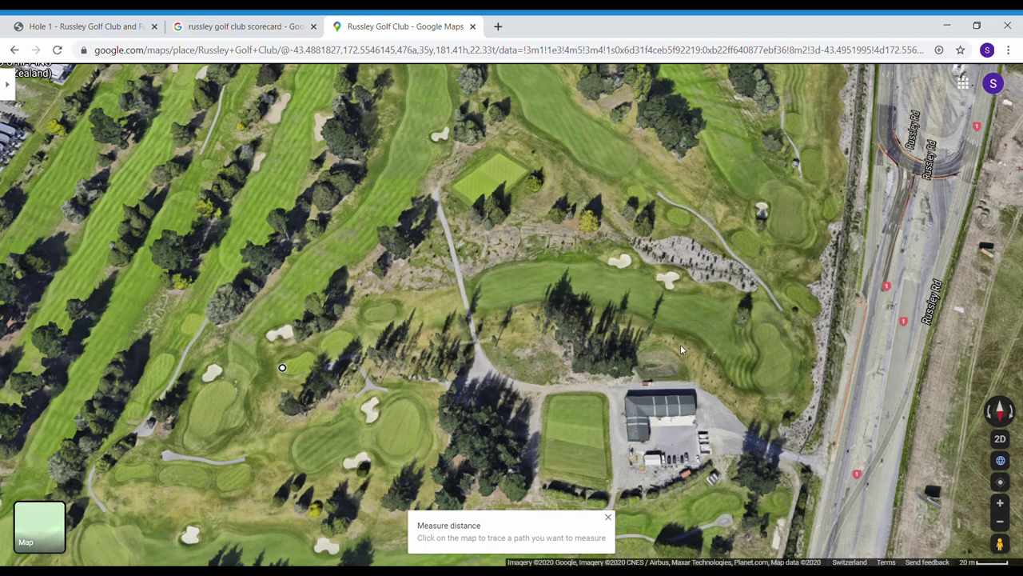
click(683, 352)
mouse_move(683, 354)
mouse_down()
mouse_move(682, 374)
mouse_move(684, 363)
mouse_up()
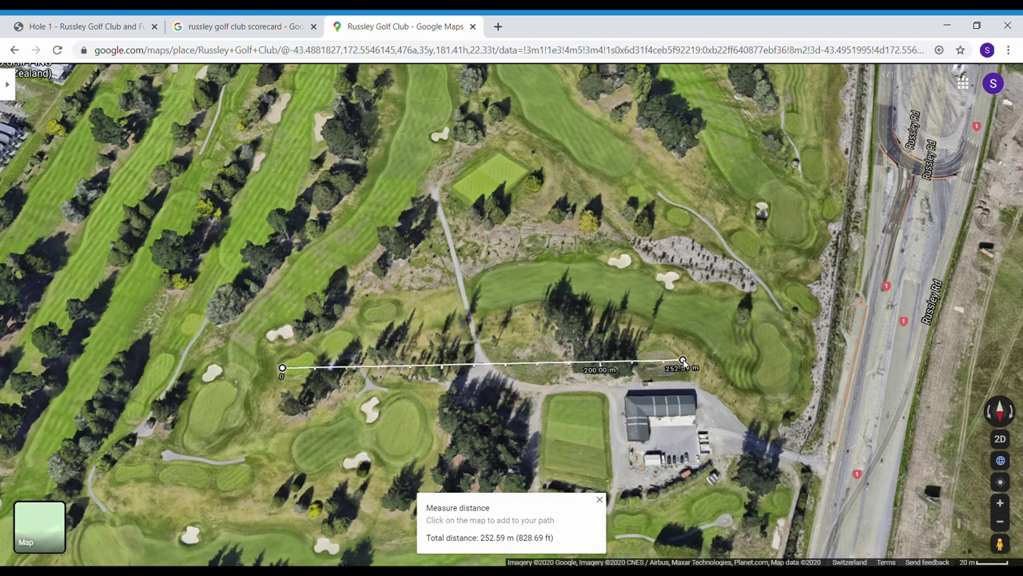
- Move the line's endpoint past the grey-roofed building so the line is about 280 m long
drag(683, 362, 732, 386)
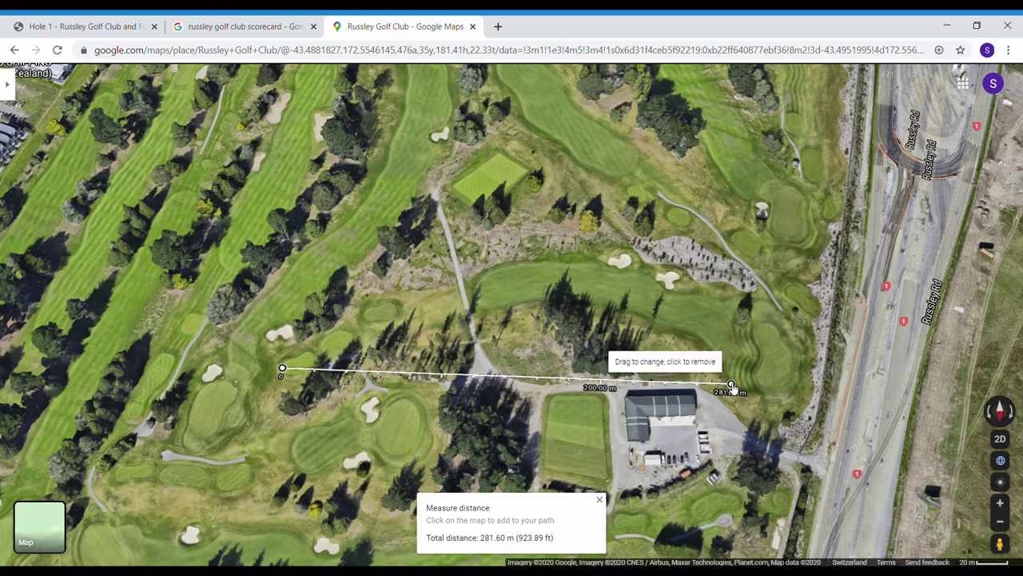
mouse_move(732, 387)
mouse_down()
mouse_move(728, 289)
mouse_move(717, 288)
mouse_move(746, 394)
mouse_move(731, 393)
mouse_up()
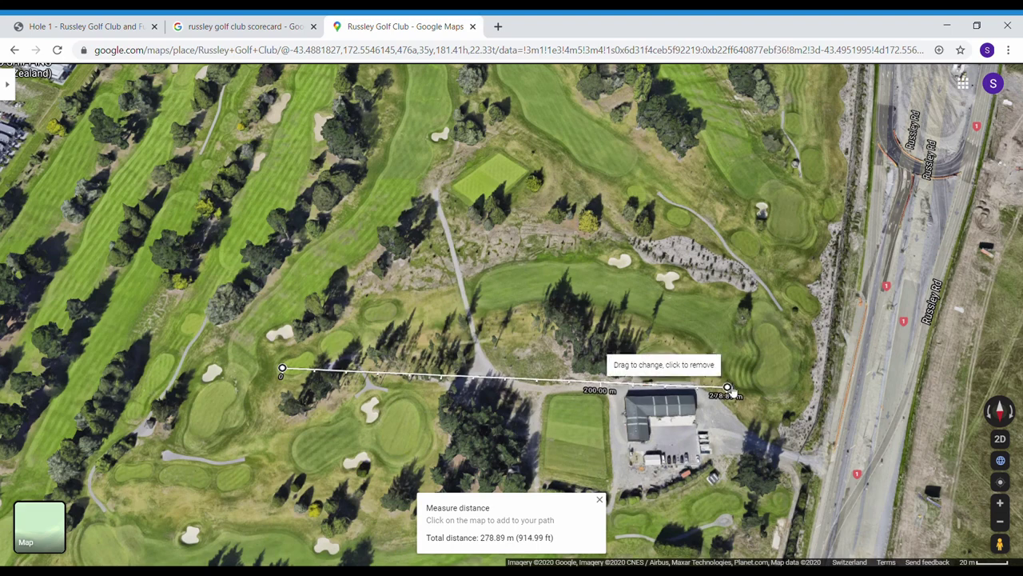
drag(730, 393, 734, 393)
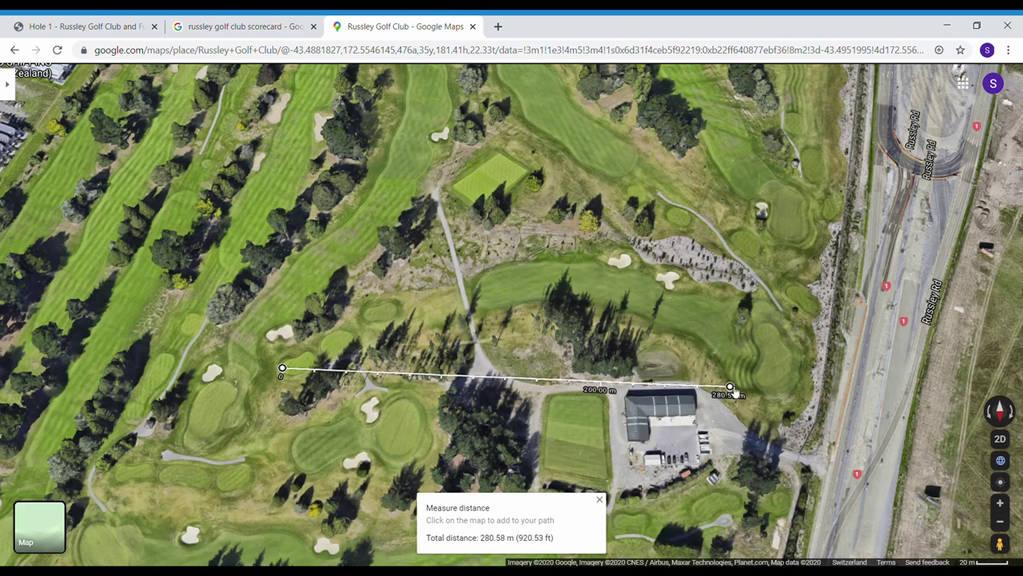
- Close a triangle via the rough beyond the fairway bunkers back to the tee, and extend the path through its middle past the green
click(712, 284)
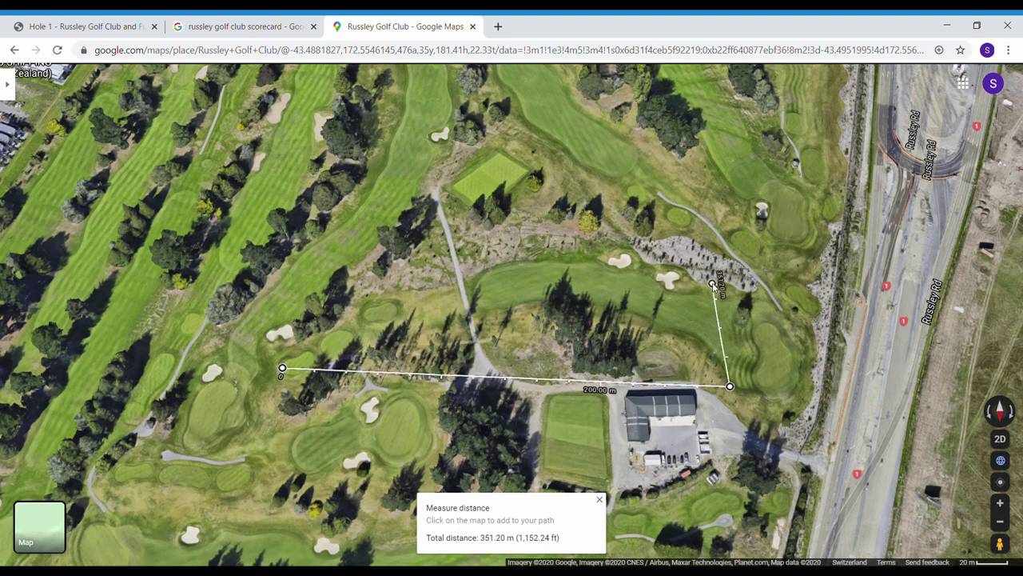
drag(712, 284, 712, 284)
click(282, 369)
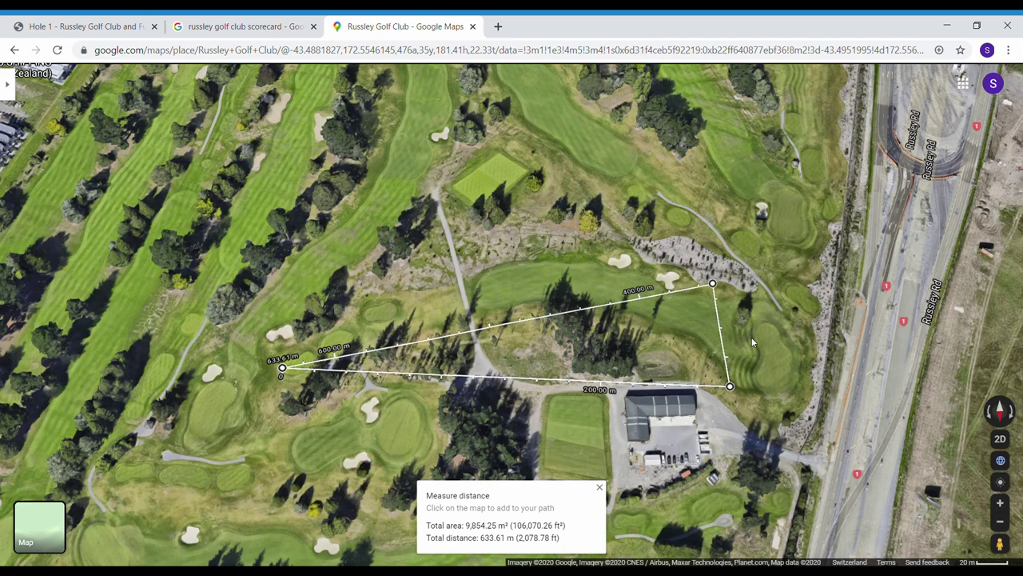
click(798, 329)
drag(797, 330, 823, 326)
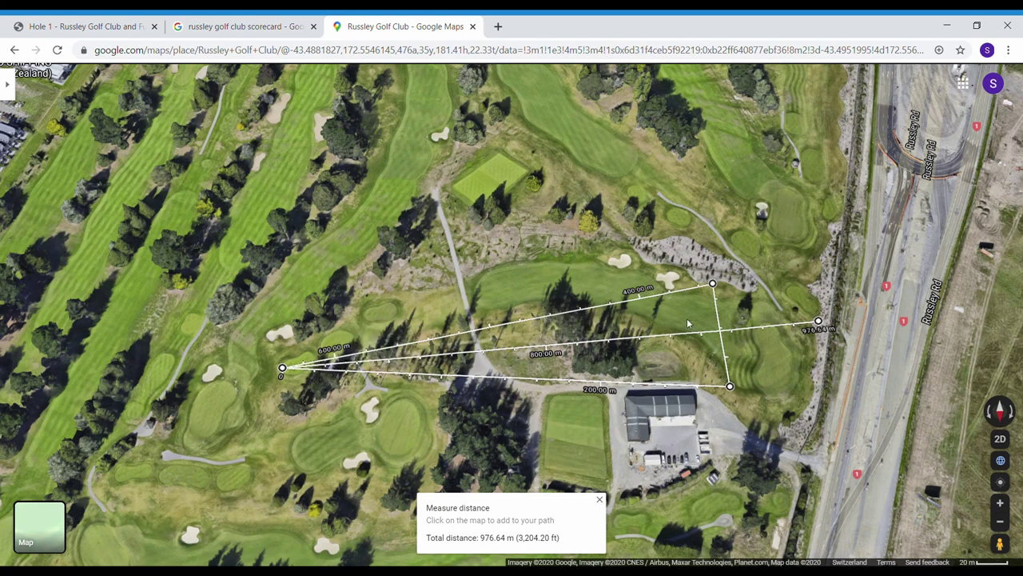
- Examine where the shot spread and its centre line fall relative to the trees, fairway bunkers and green
click(1000, 502)
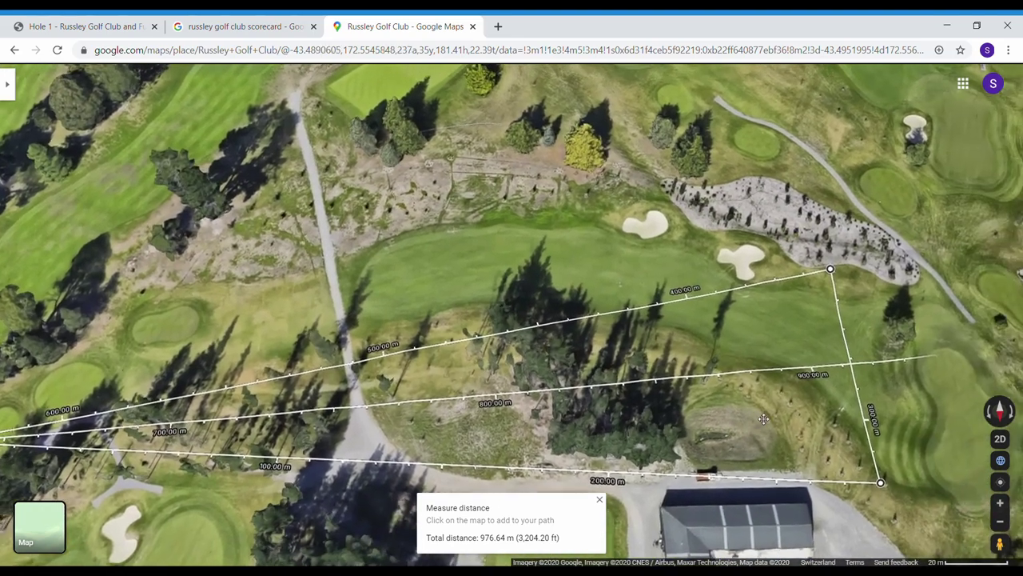
drag(764, 419, 640, 411)
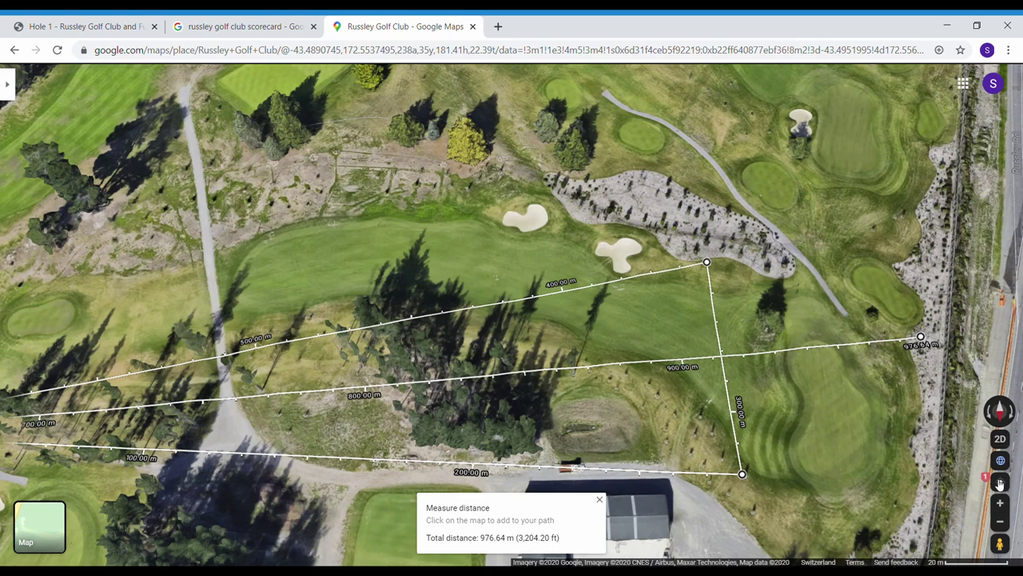
drag(902, 466, 776, 416)
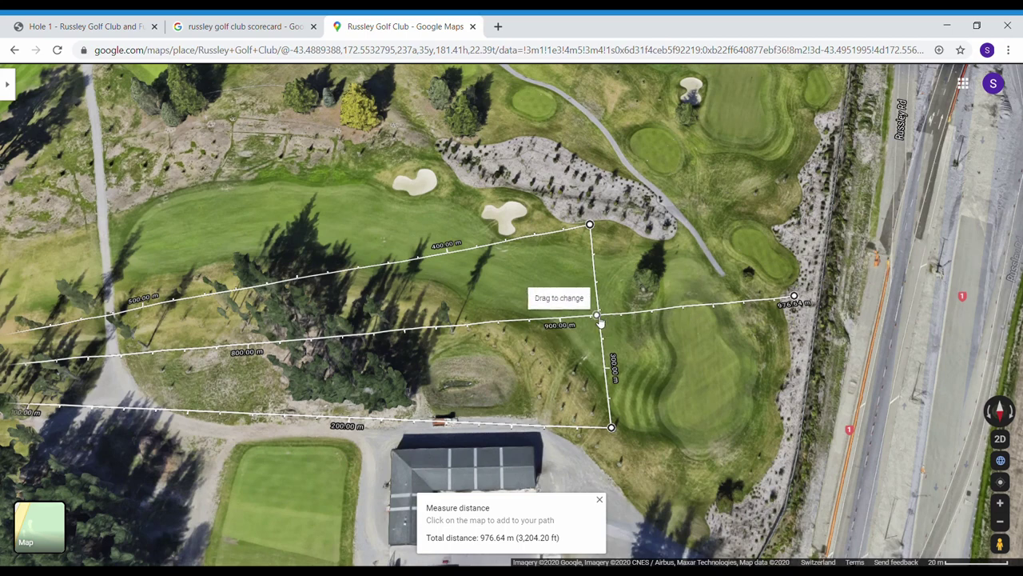
drag(761, 337, 844, 360)
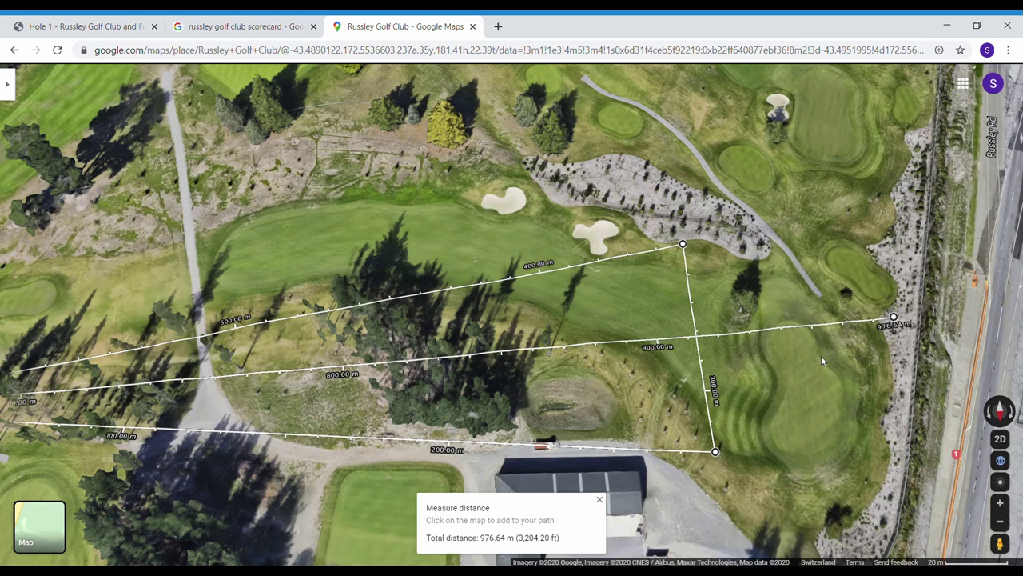
drag(810, 342, 586, 319)
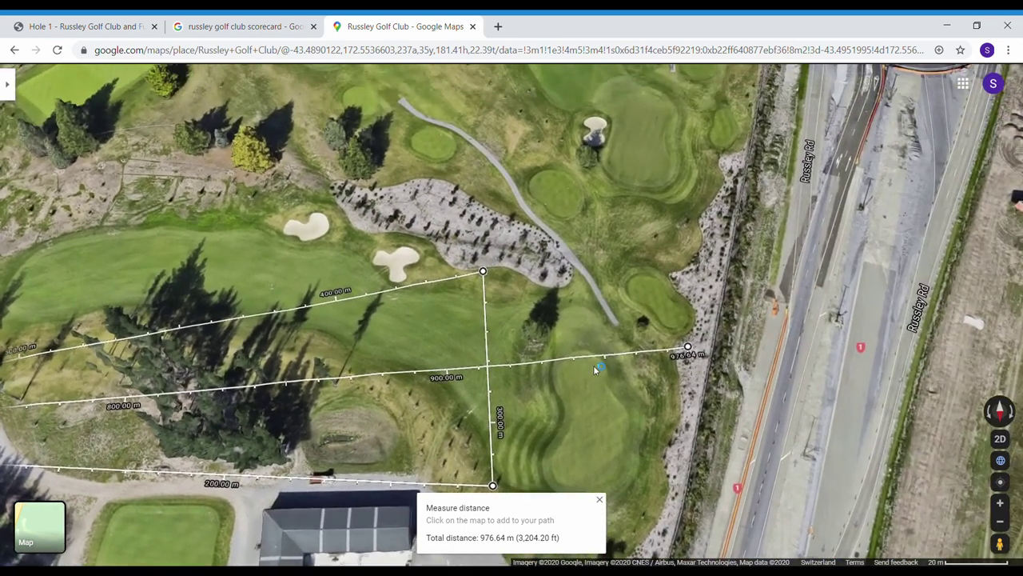
- Show an overview of the whole golf course, including the clubhouse marker and the measured shot spread
click(1001, 521)
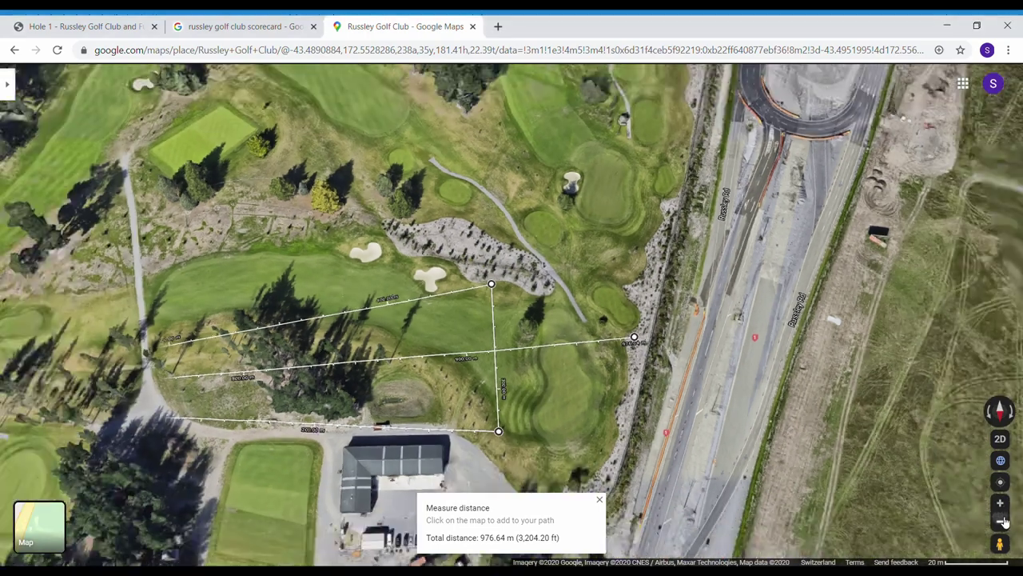
click(1001, 522)
drag(384, 232, 557, 341)
drag(549, 301, 645, 170)
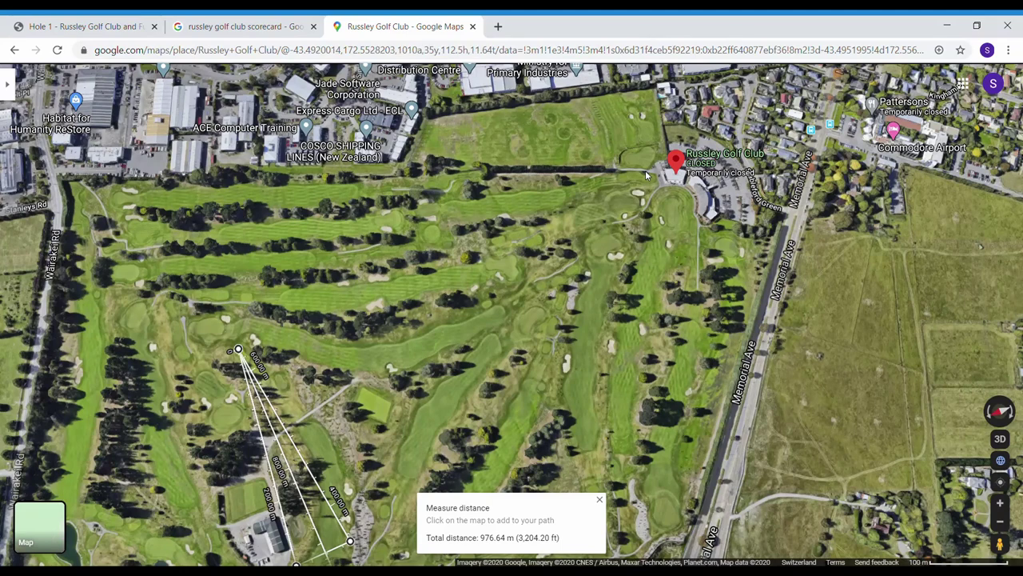